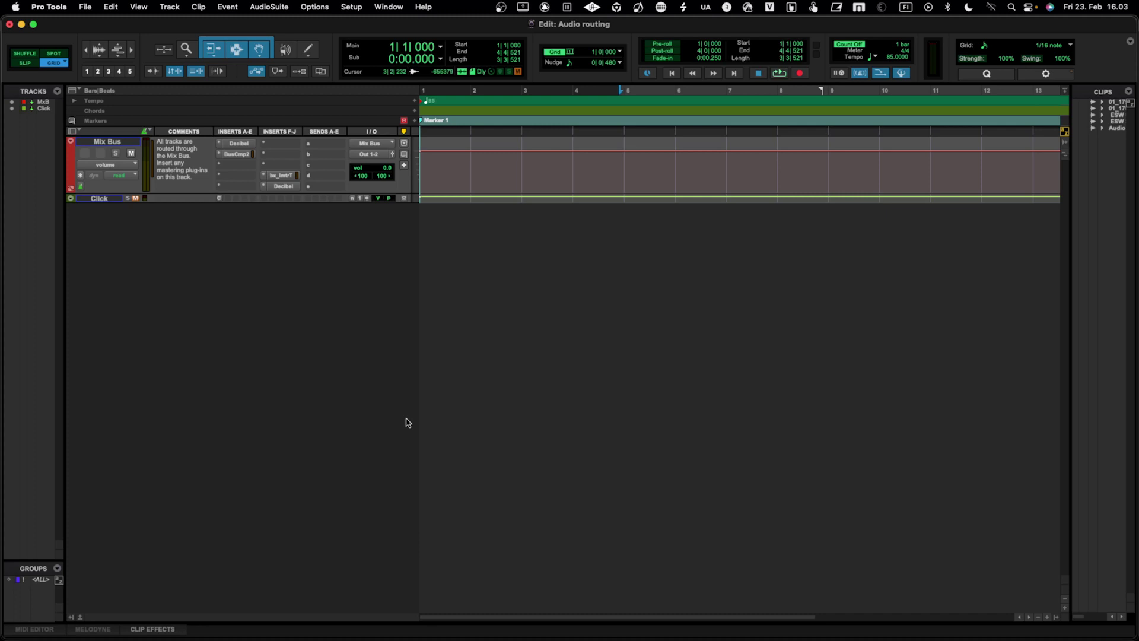
Create two new stereo aux input tracks below the Click track.
key(super+shift+n)
key(Return)
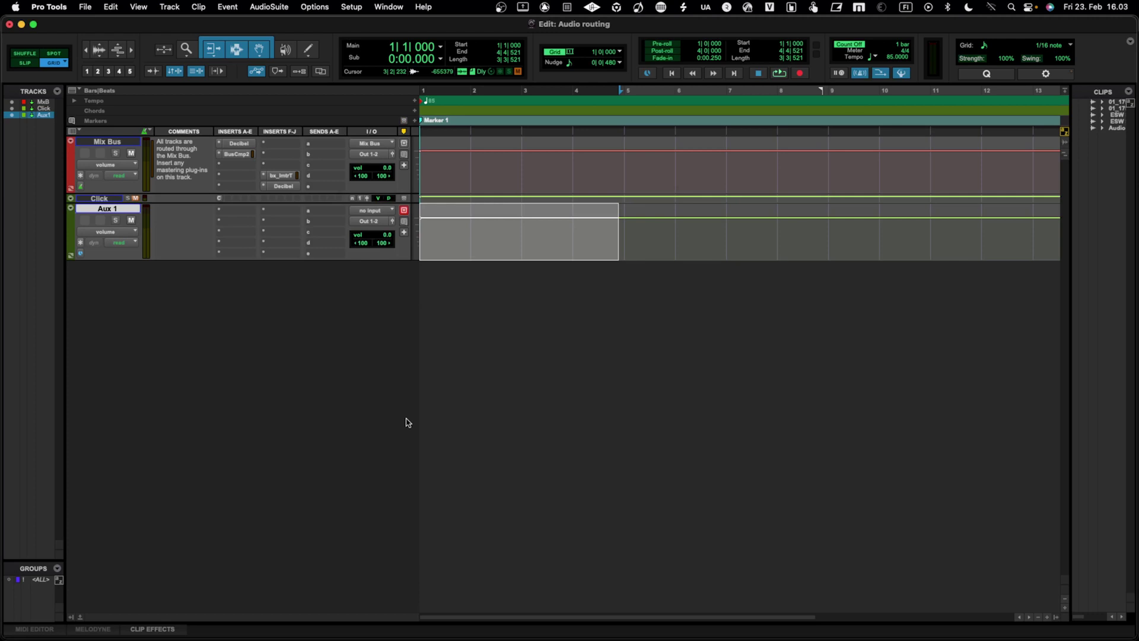
key(super+shift+n)
key(Return)
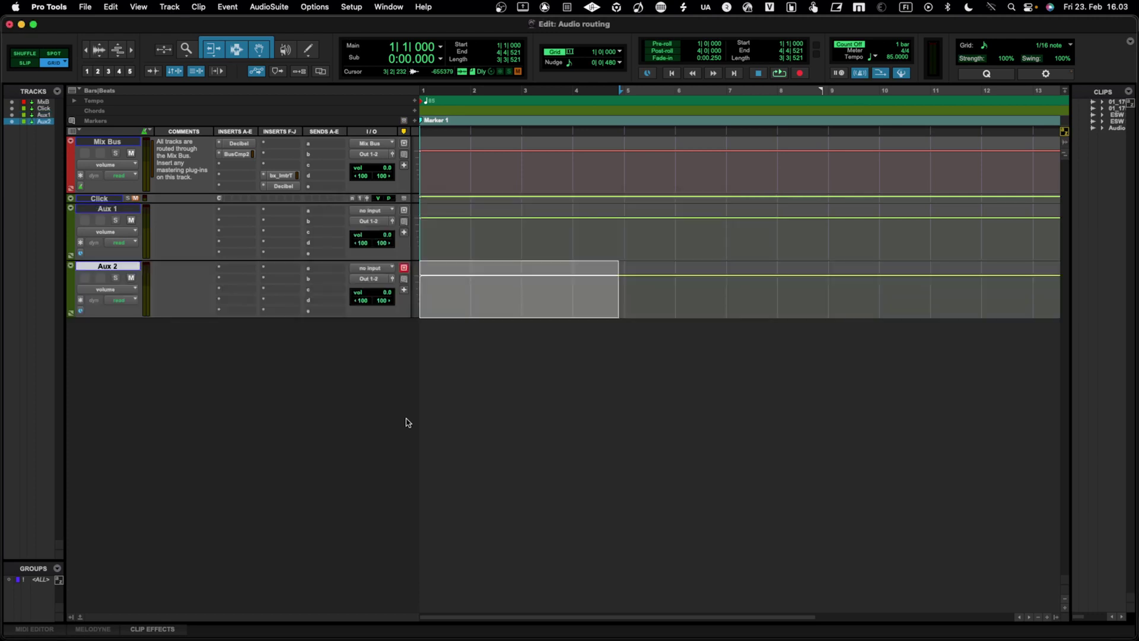
Rename the first new aux track as Reverb.
click(108, 208)
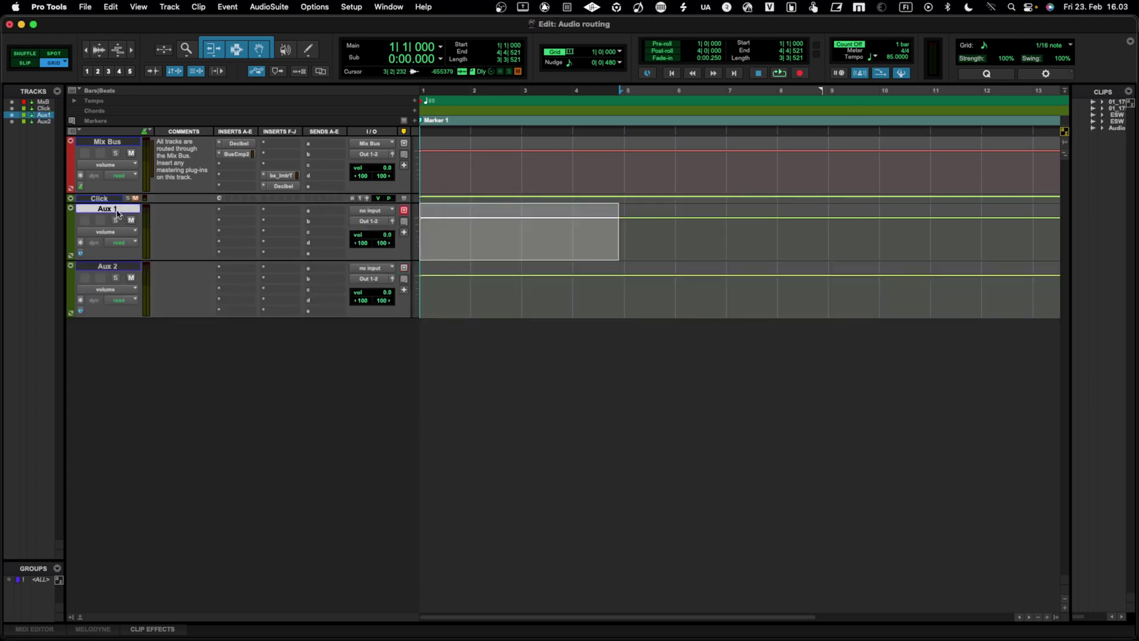
double_click(108, 209)
click(529, 514)
click(654, 446)
click(622, 450)
click(679, 517)
click(618, 448)
click(657, 453)
click(720, 521)
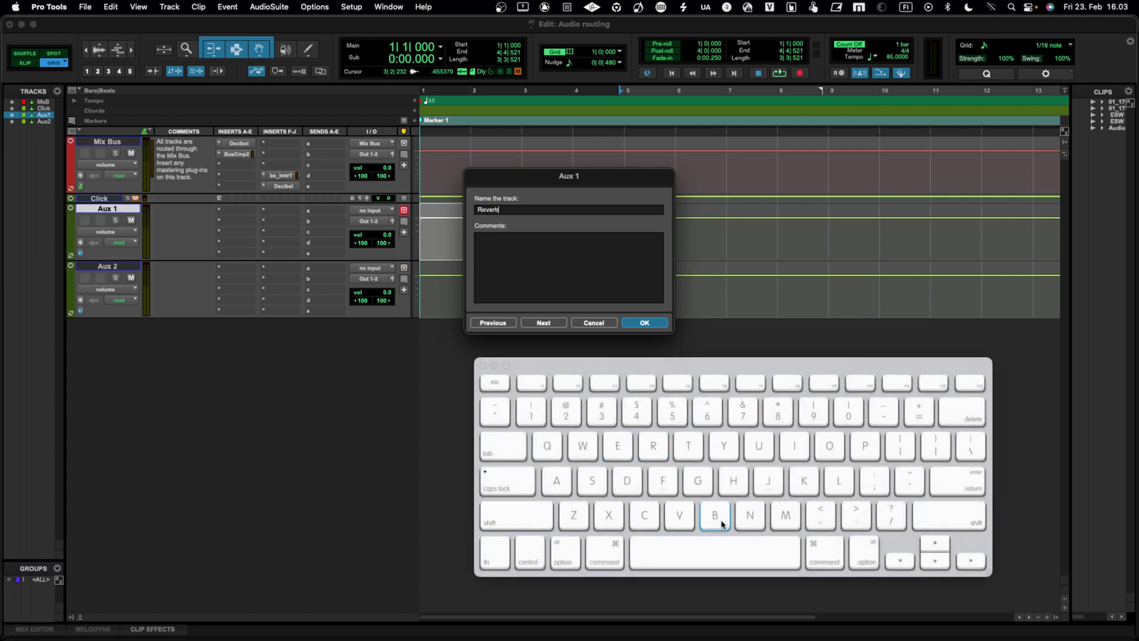
click(646, 323)
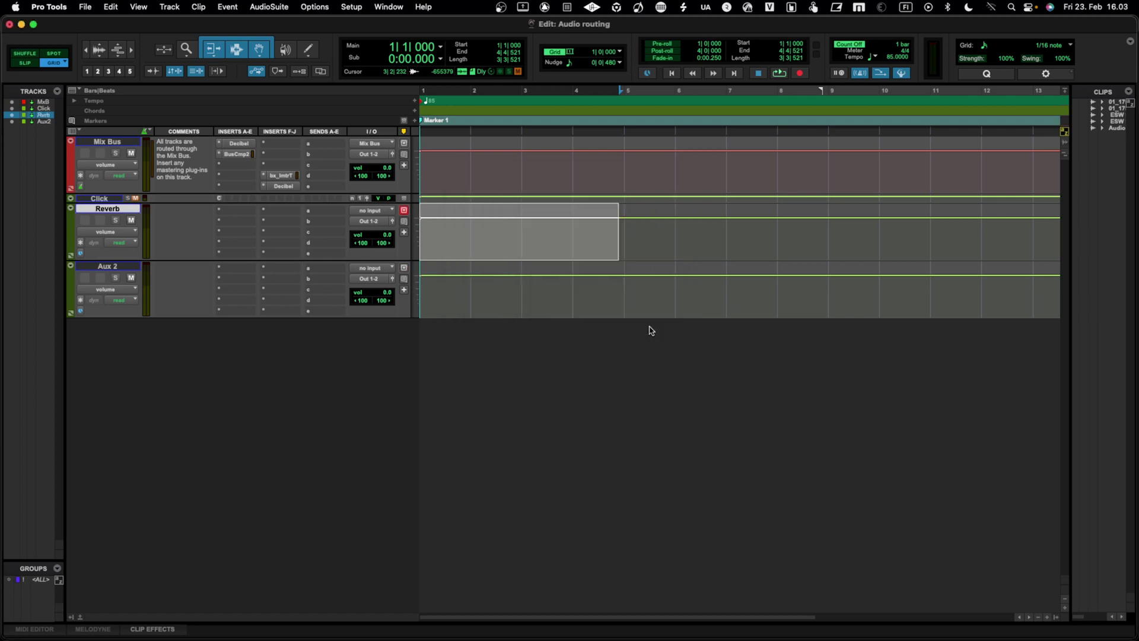
Rename the second new aux track as Delay.
double_click(125, 270)
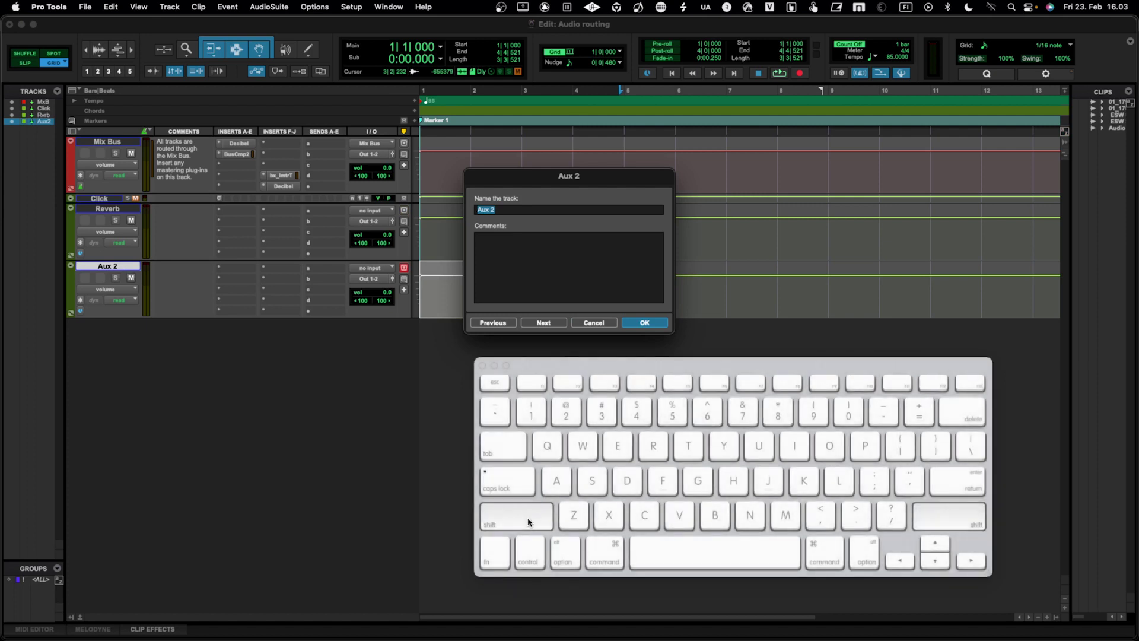
click(626, 482)
click(620, 449)
click(837, 490)
click(557, 482)
click(734, 447)
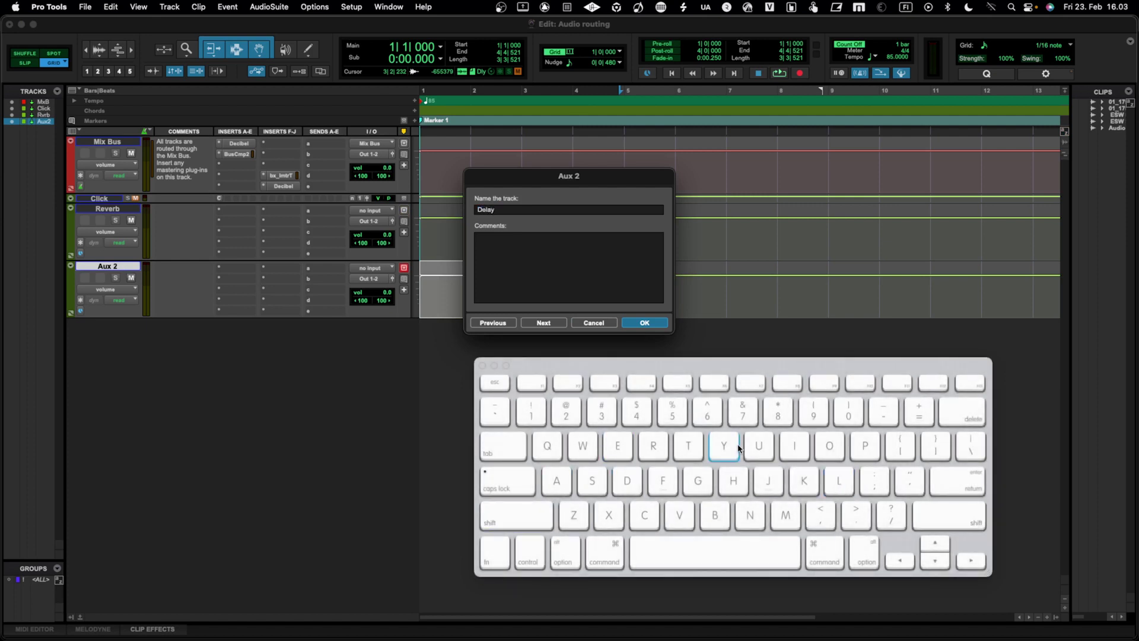
click(647, 323)
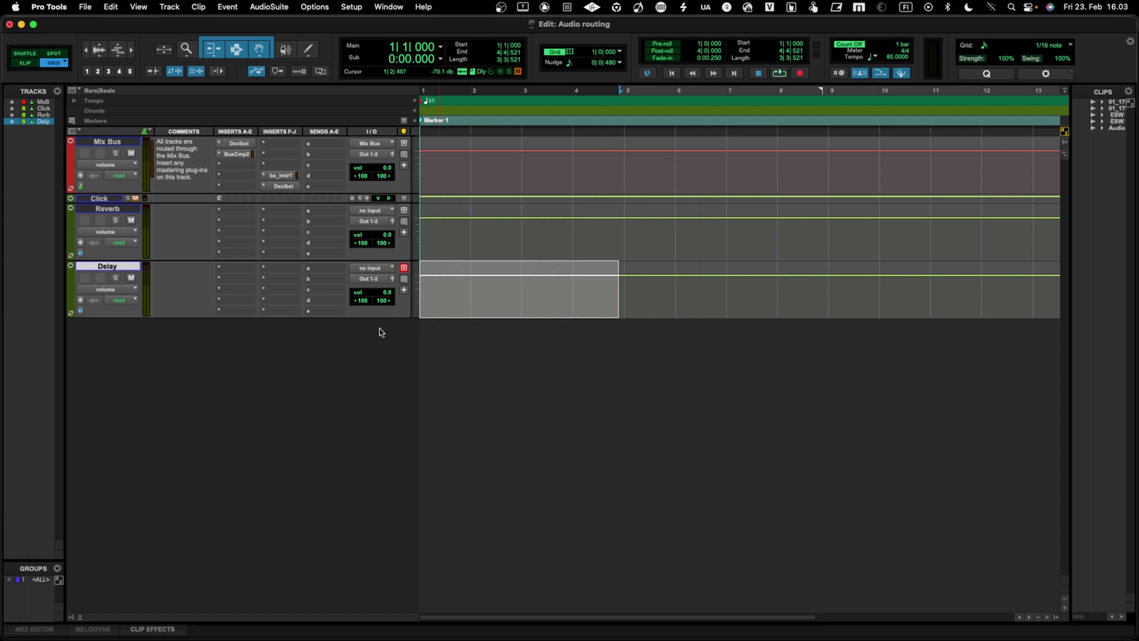
Insert the multichannel ValhallaVintageVerb (stereo) plug-in in the Reverb track's first insert slot and close its window.
click(246, 222)
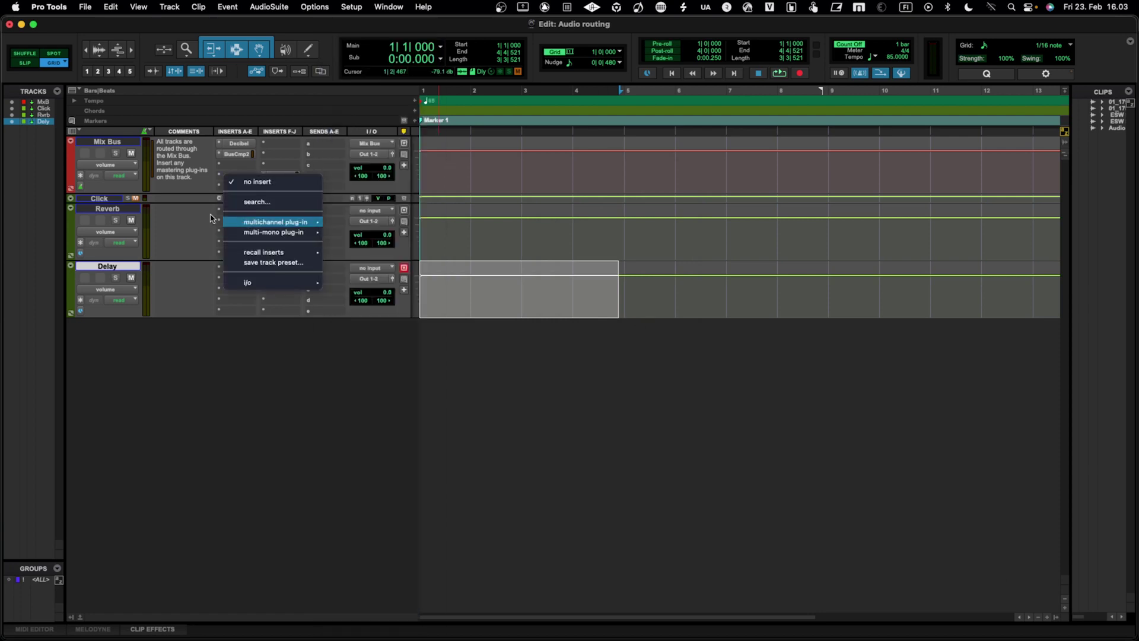
click(246, 225)
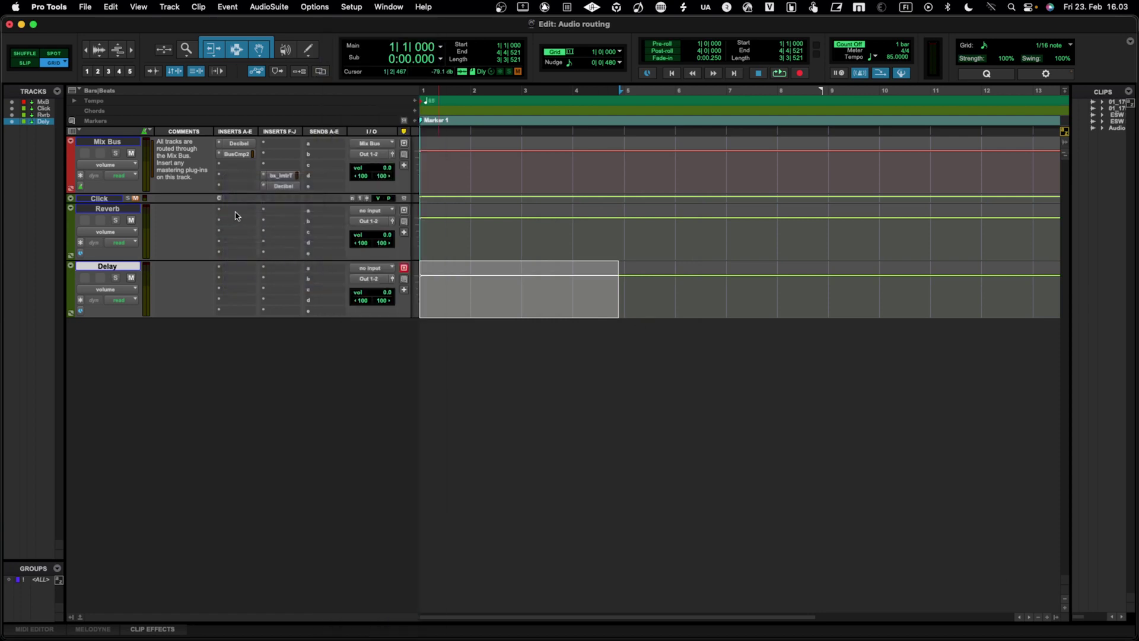
click(237, 214)
mouse_move(295, 217)
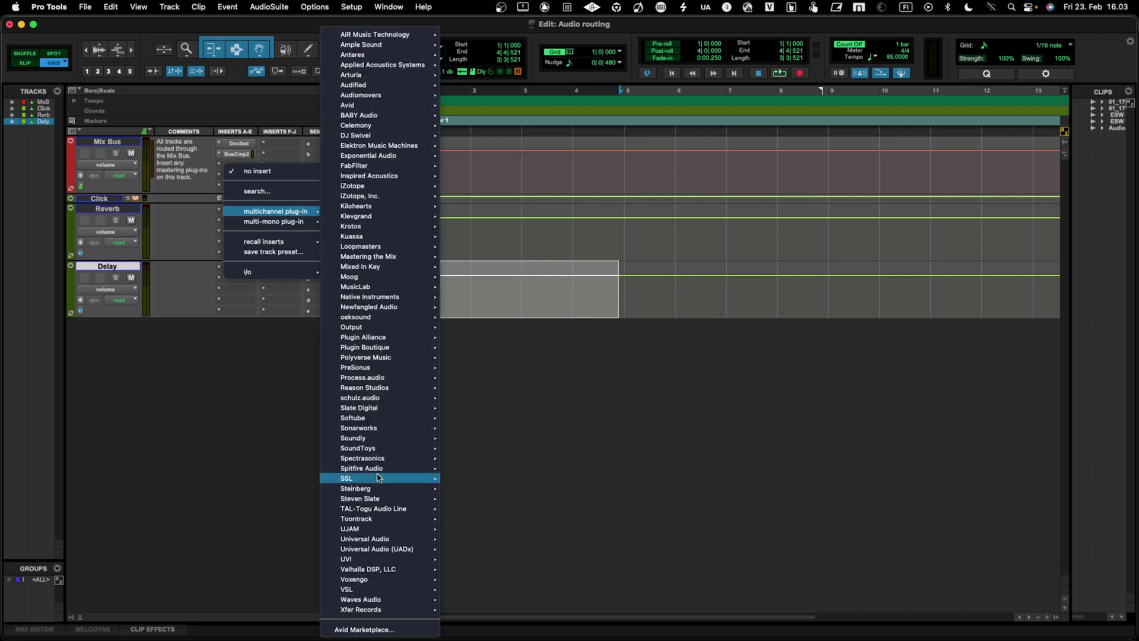
mouse_move(418, 571)
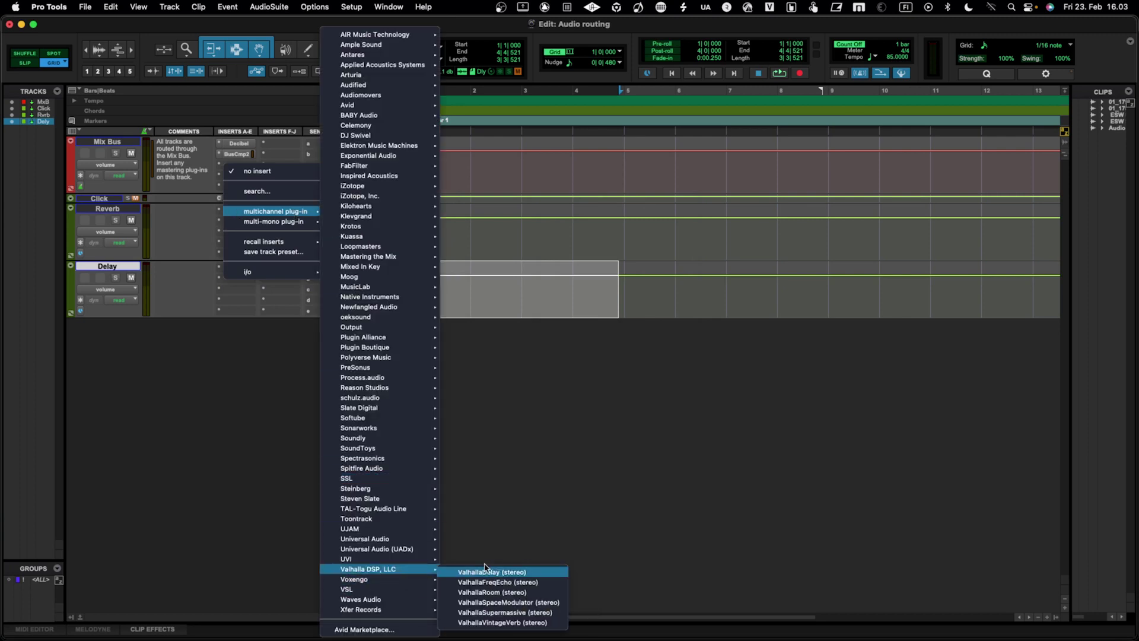
click(514, 623)
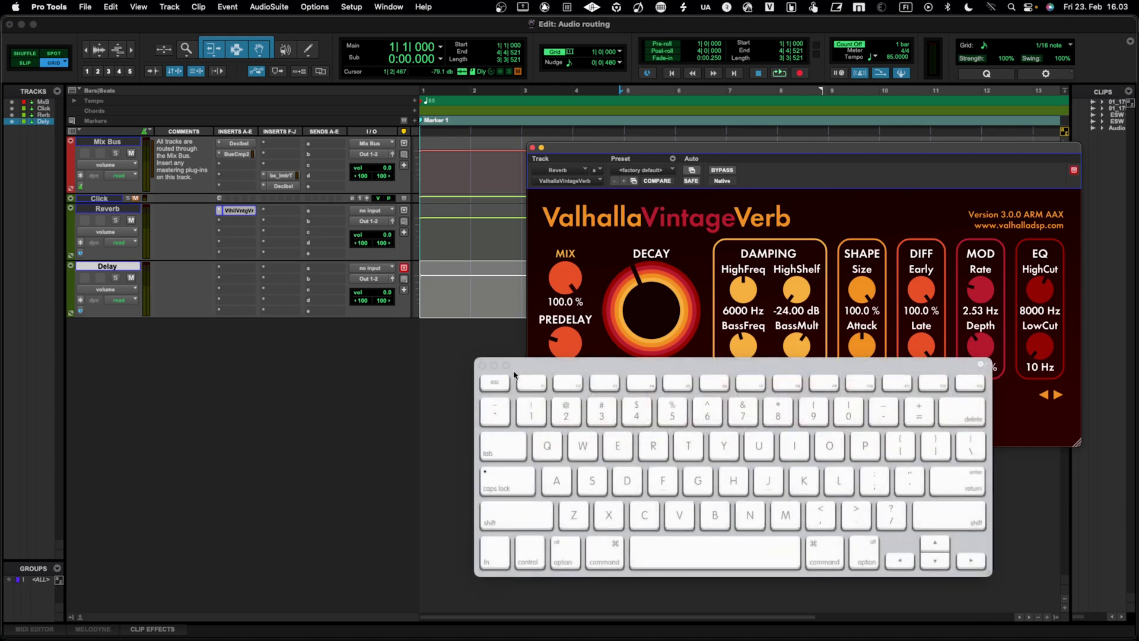
click(483, 365)
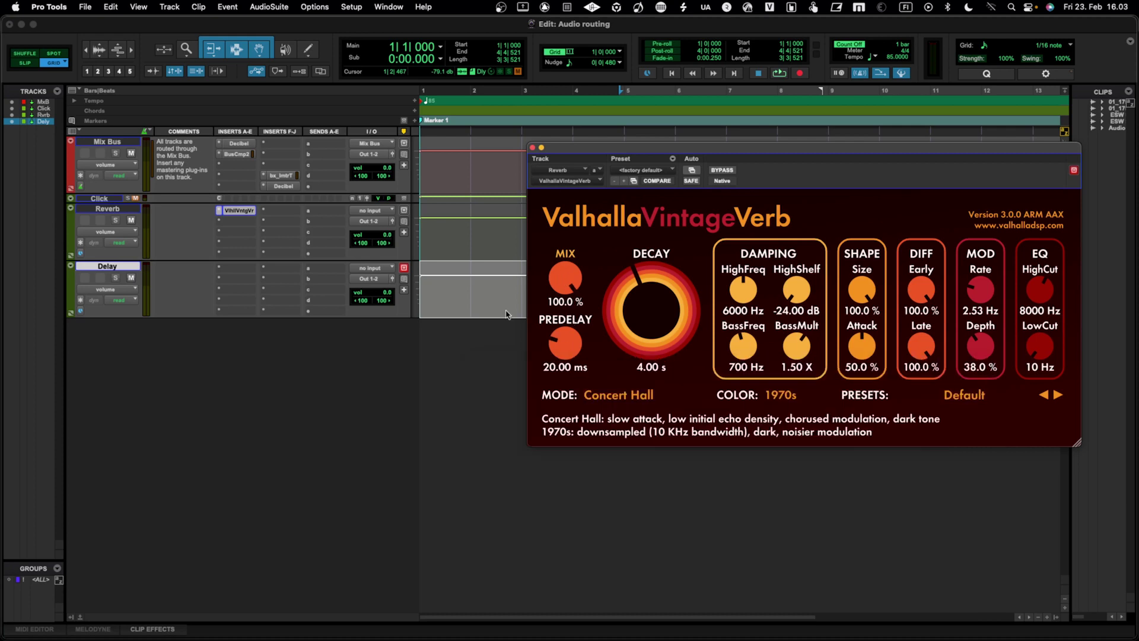
click(531, 147)
Insert the multichannel ValhallaDelay (stereo) plug-in in the Delay track's first insert slot and set its mix to 100%.
click(238, 269)
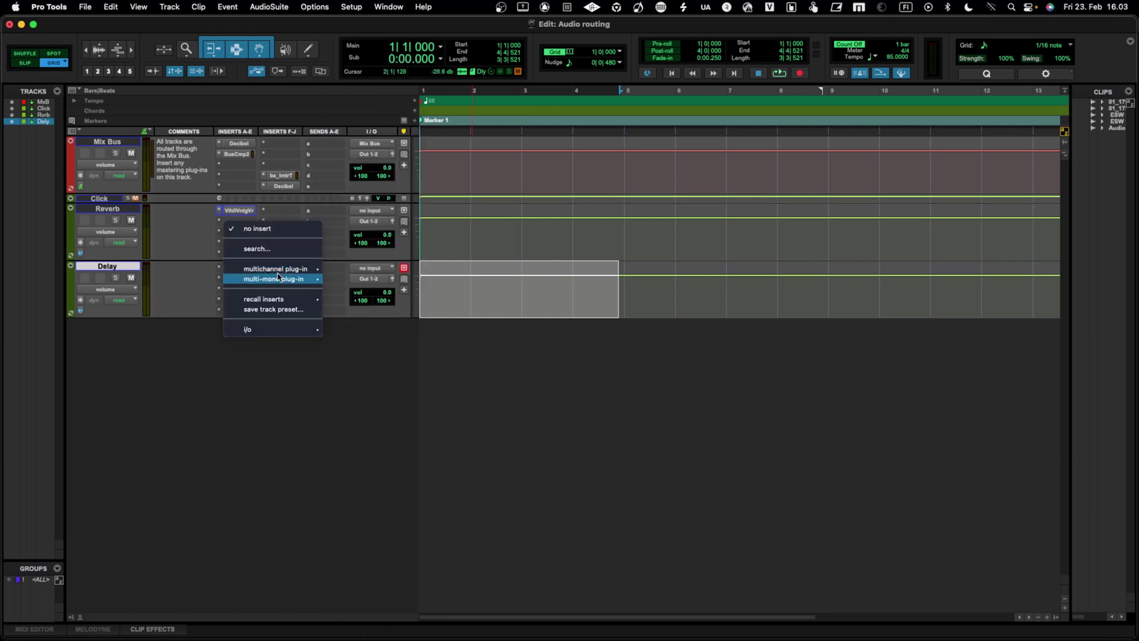
mouse_move(397, 570)
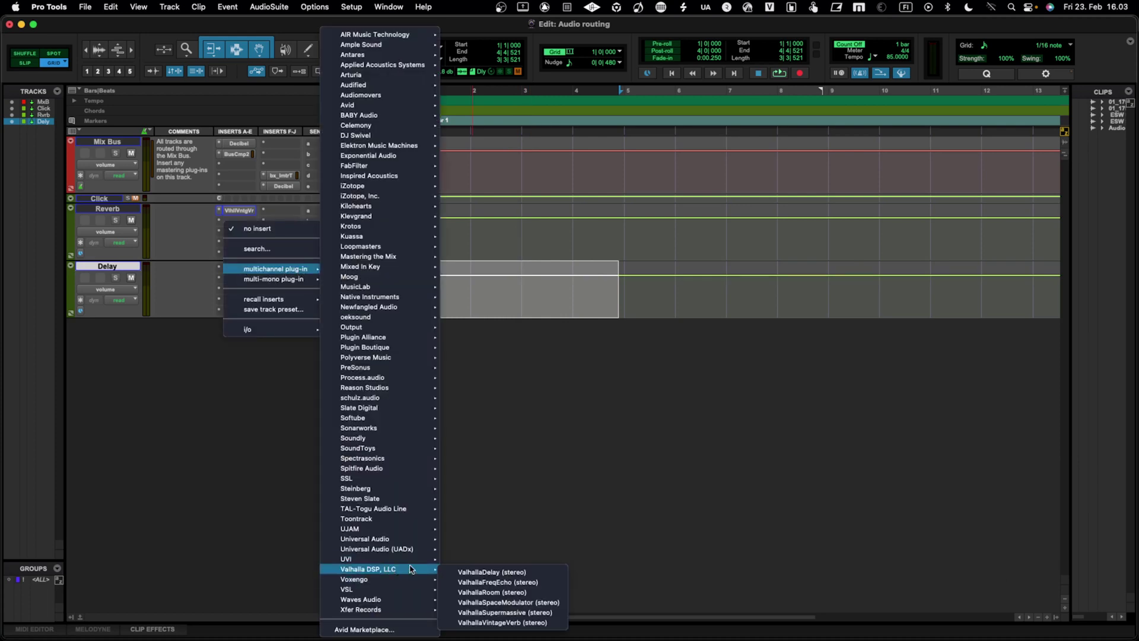
click(523, 574)
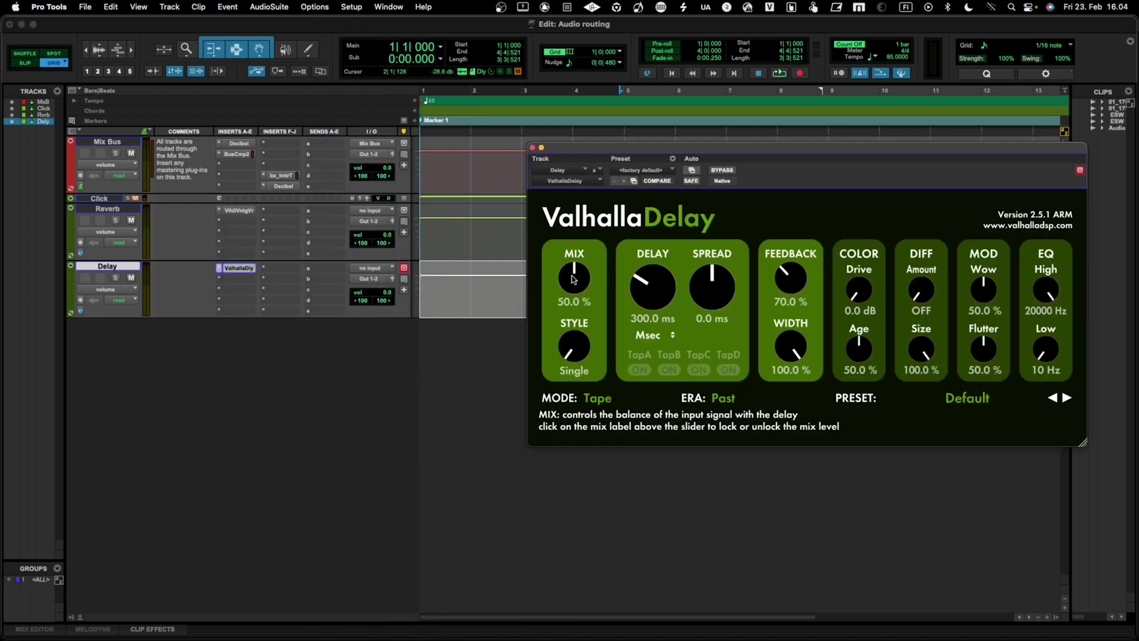
drag(574, 279, 574, 237)
drag(617, 149, 552, 222)
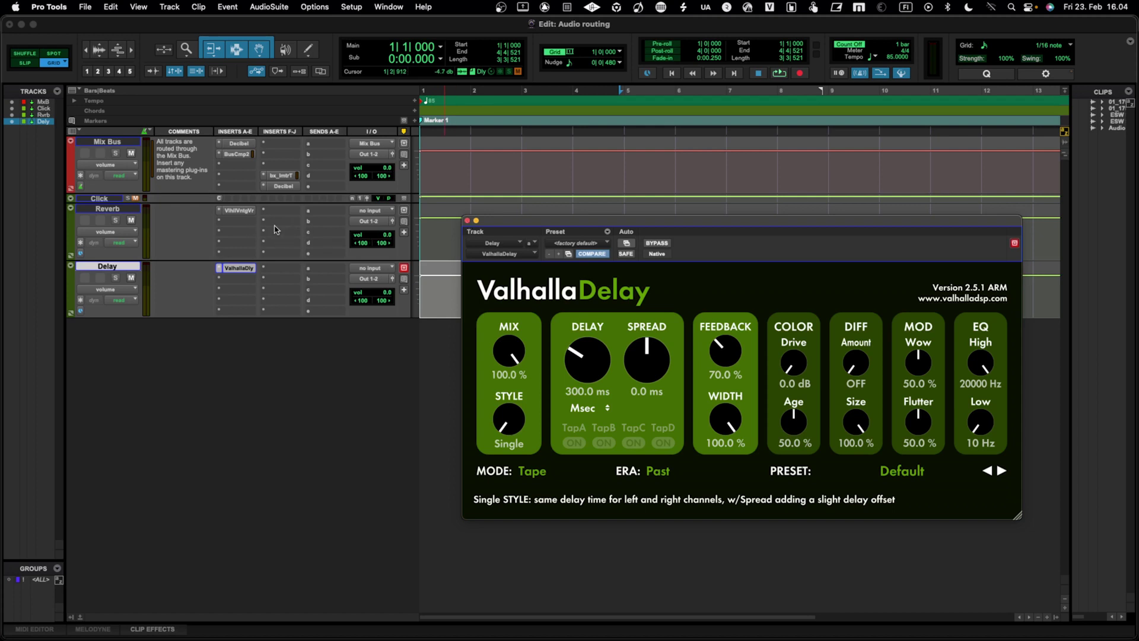
click(467, 220)
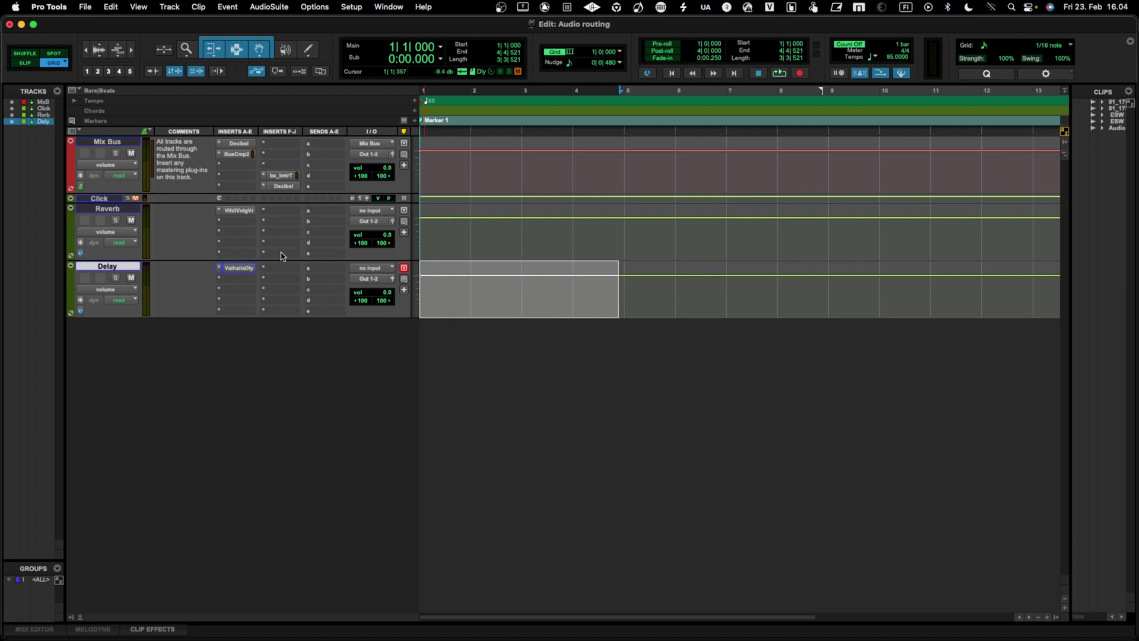
double_click(71, 228)
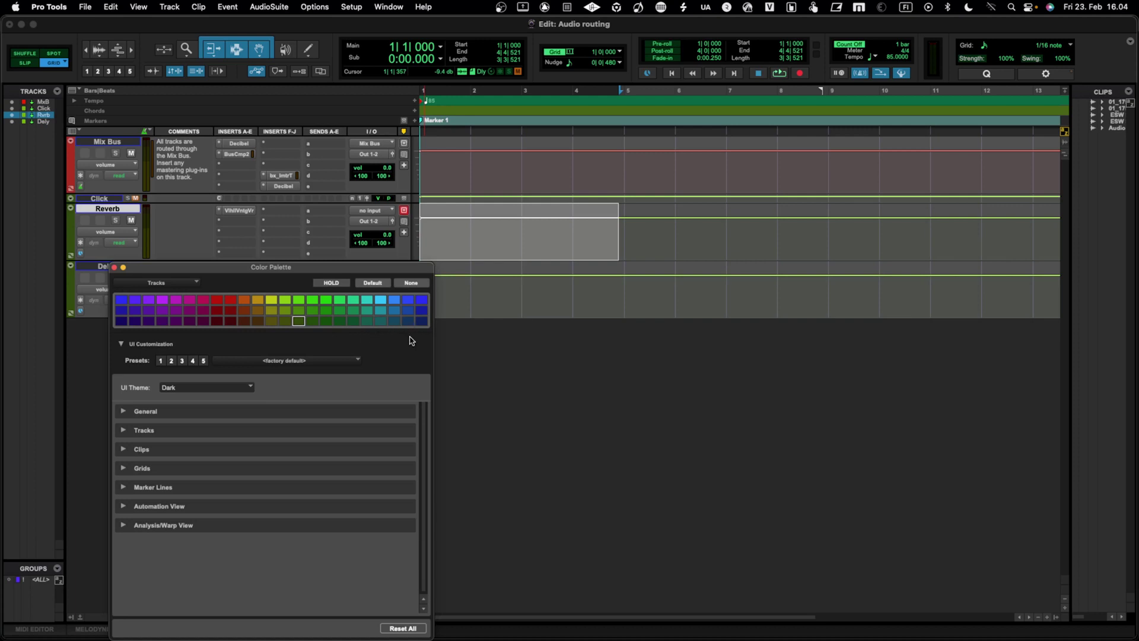
click(115, 267)
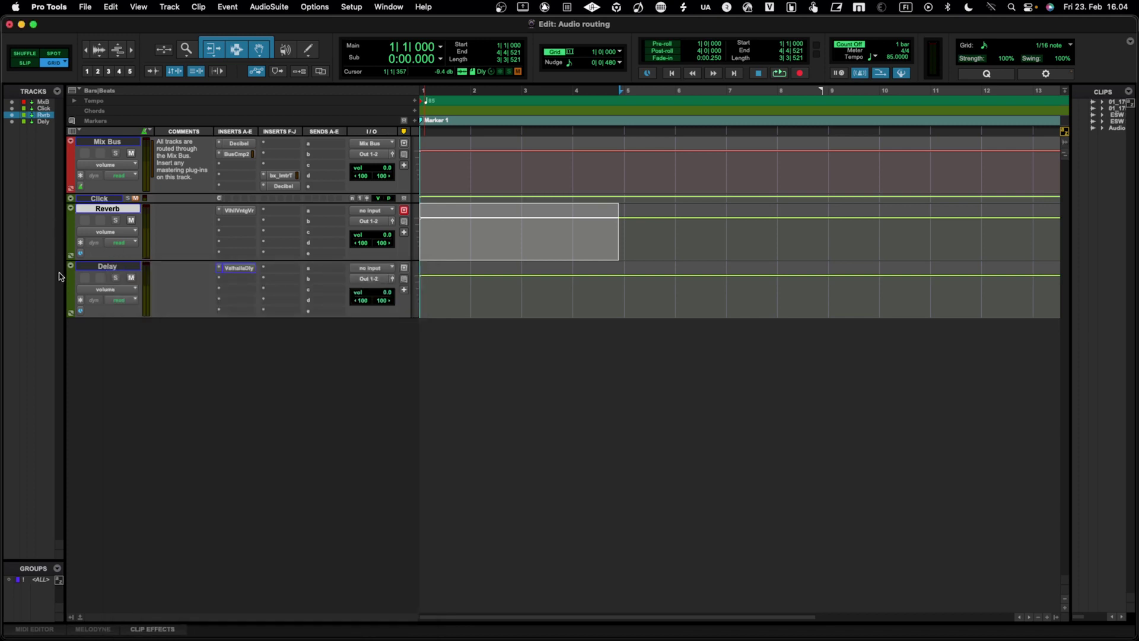
click(194, 295)
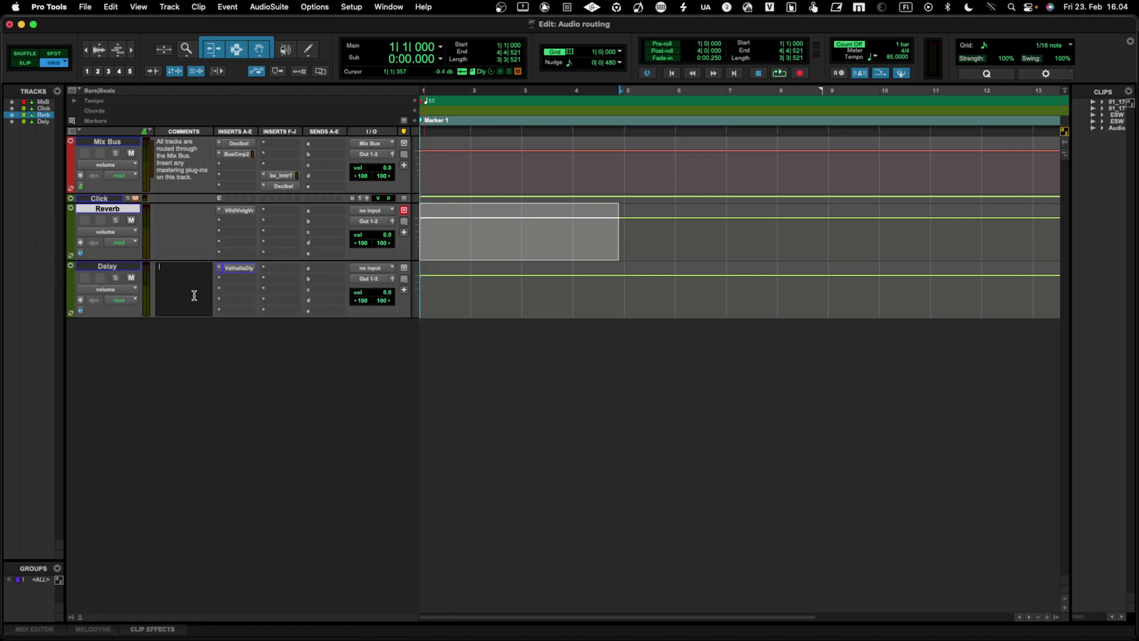
click(191, 354)
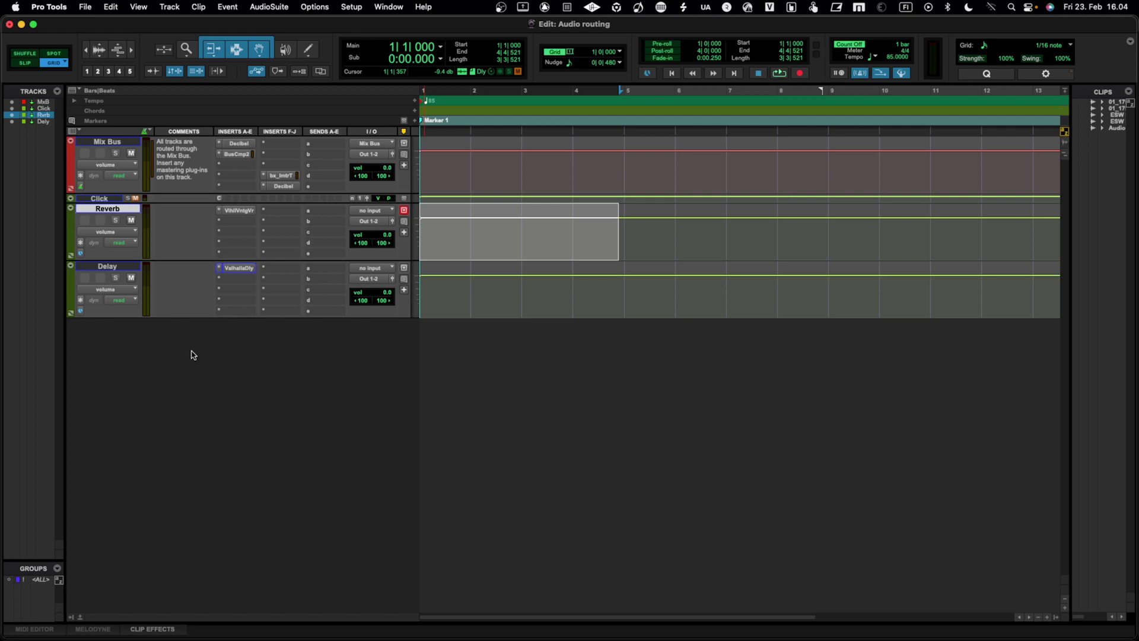
Create two new stereo audio tracks in the session.
key(super+shift+n)
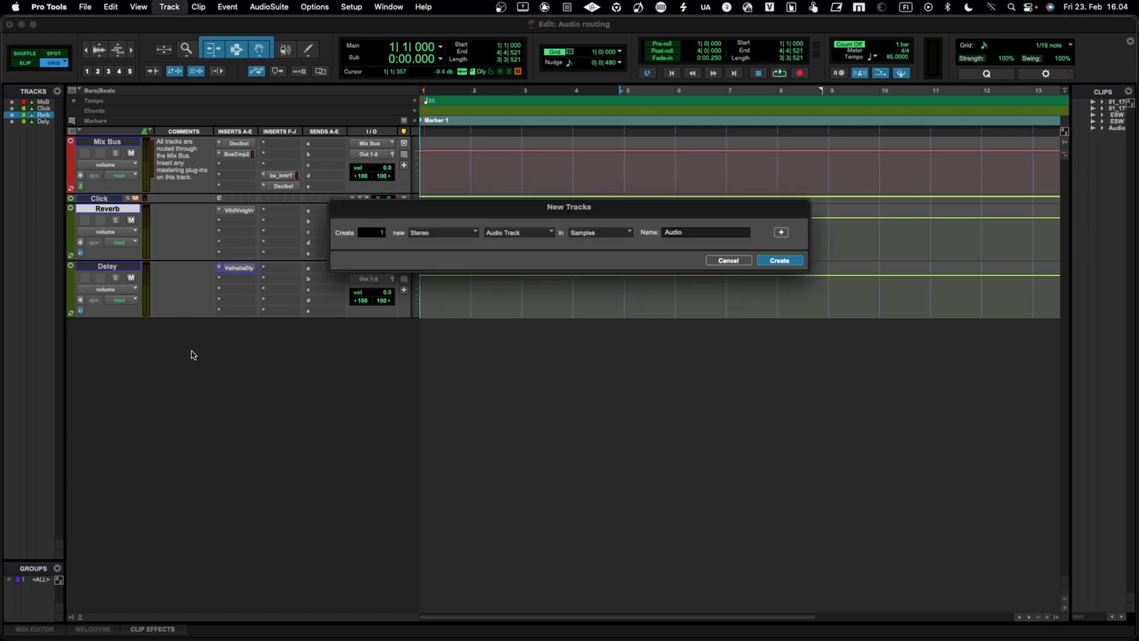
key(Return)
key(super+shift+n)
key(Return)
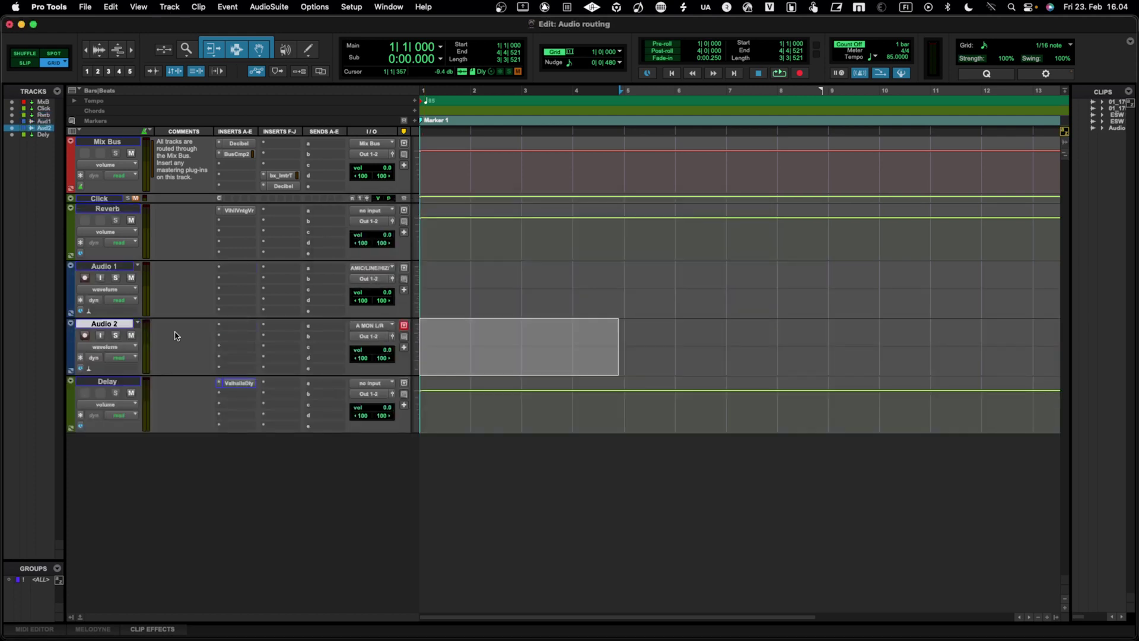
Reorder the tracks so that Delay sits directly below Reverb and above both audio tracks.
click(45, 122)
drag(45, 122, 47, 148)
click(45, 123)
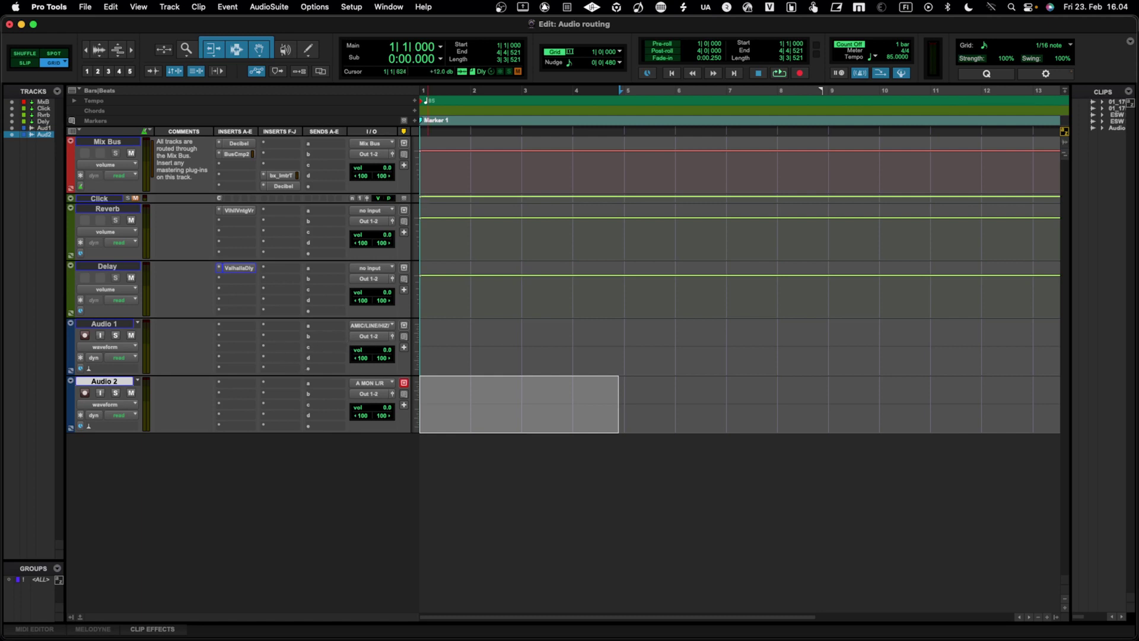
Place the ESW Smores Kit 03 Demo-02 clip at the start of Audio 1 and lower that track's volume to about -13.7 dB.
drag(409, 337, 439, 341)
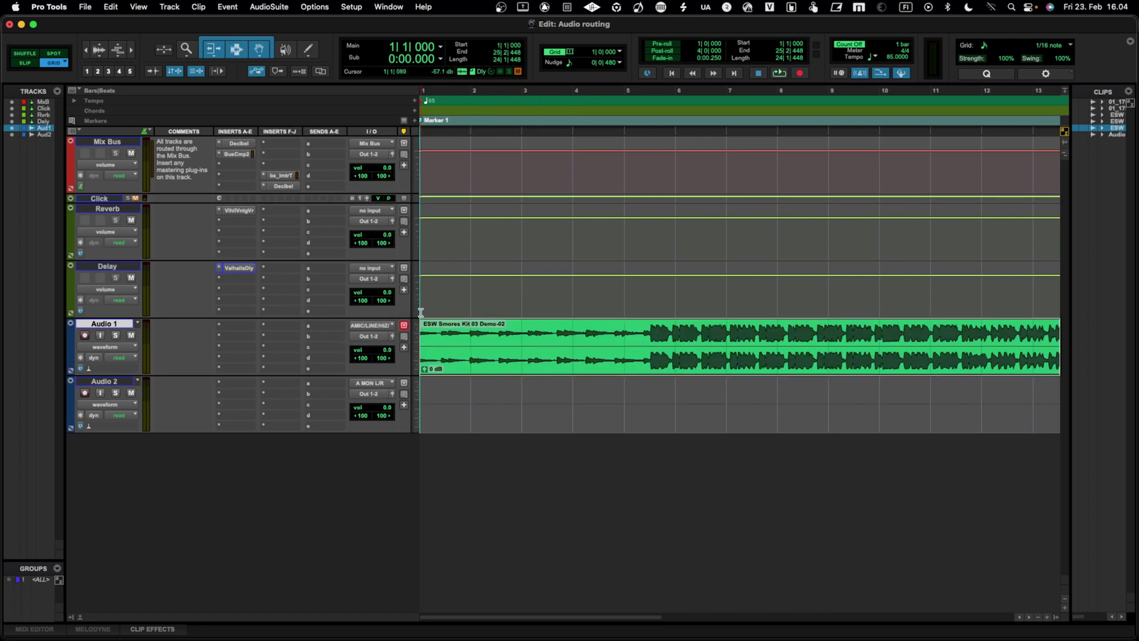
key(super+equal)
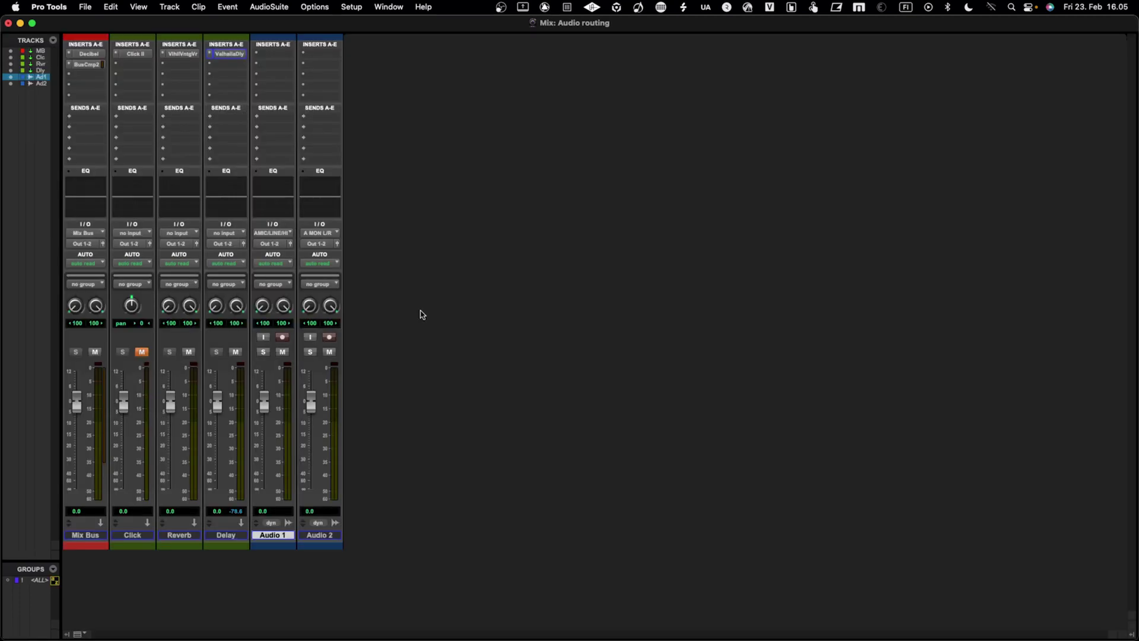
key(super+equal)
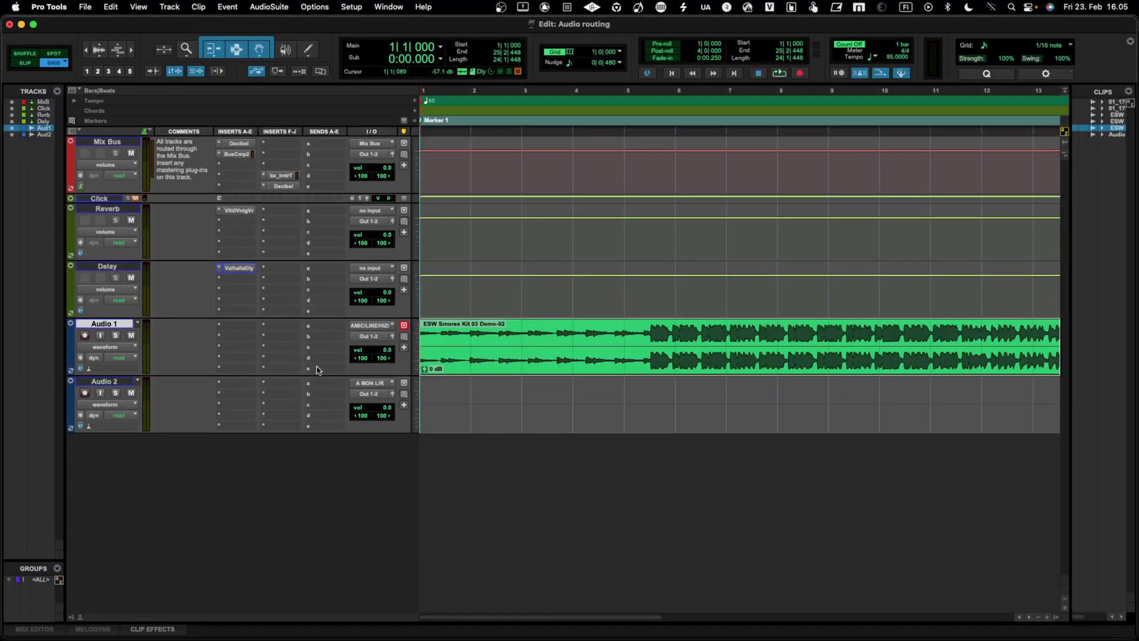
key(super+equal)
drag(267, 399, 270, 437)
key(super+equal)
Split the Audio 1 clip at bar 10 and select the part before the split.
click(879, 344)
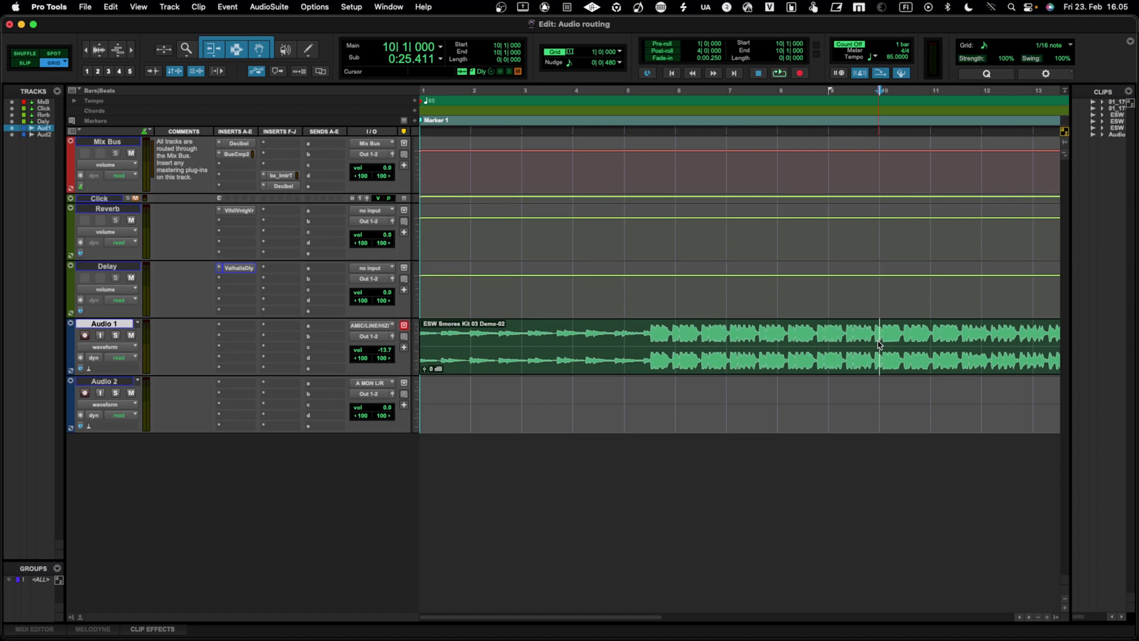
key(super+e)
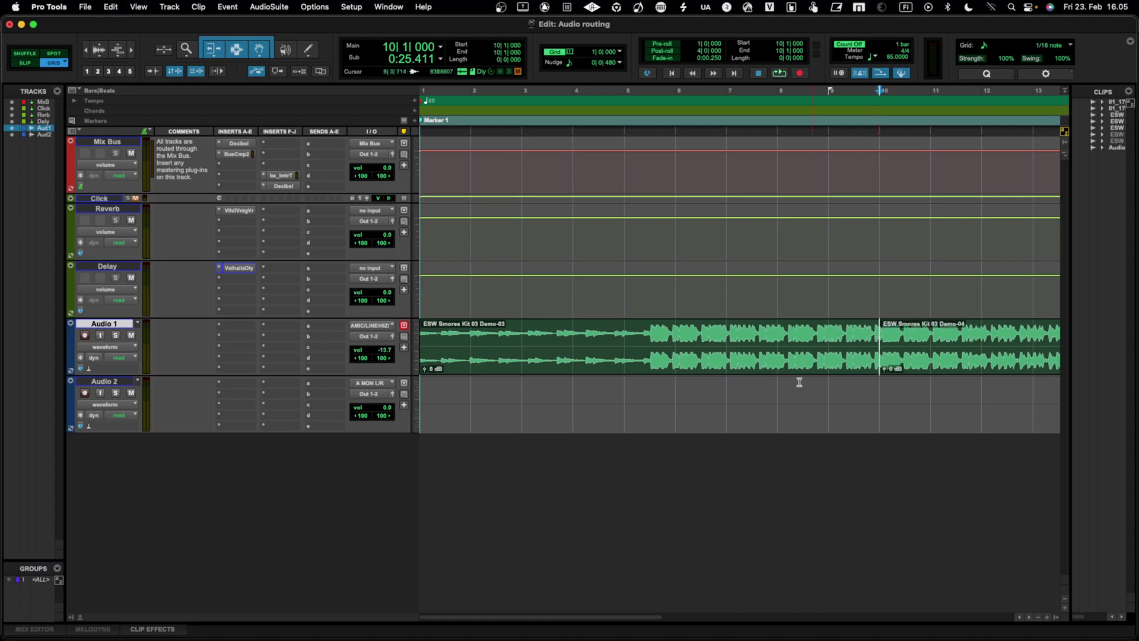
click(780, 367)
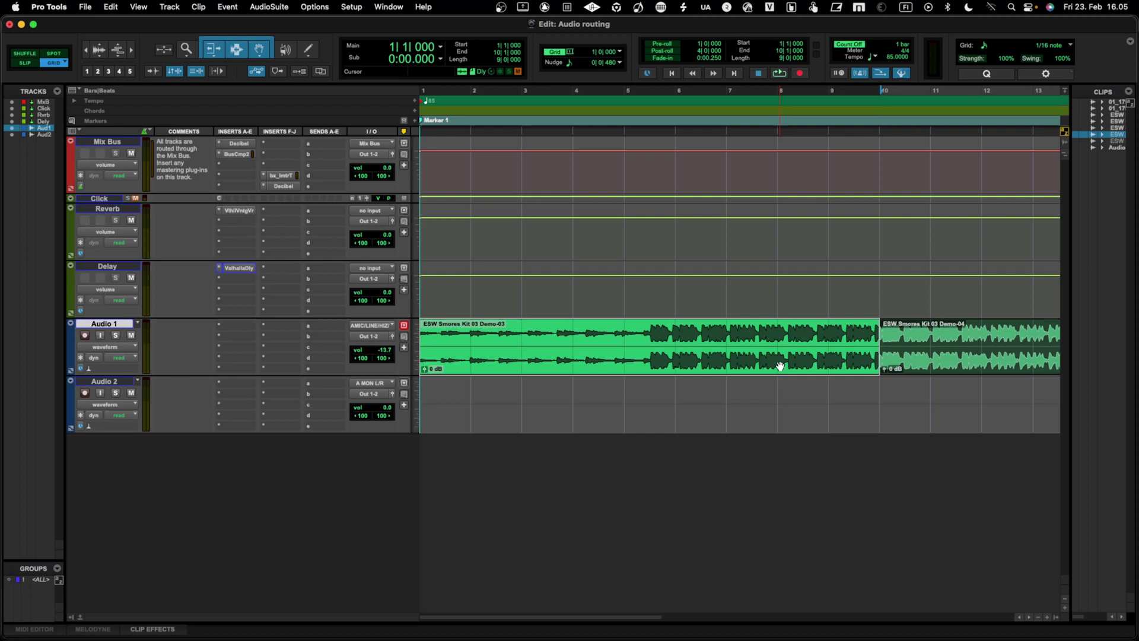
Play the selected clip while raising the Audio 1 volume to about -7.5 dB, and stop playback.
key(space)
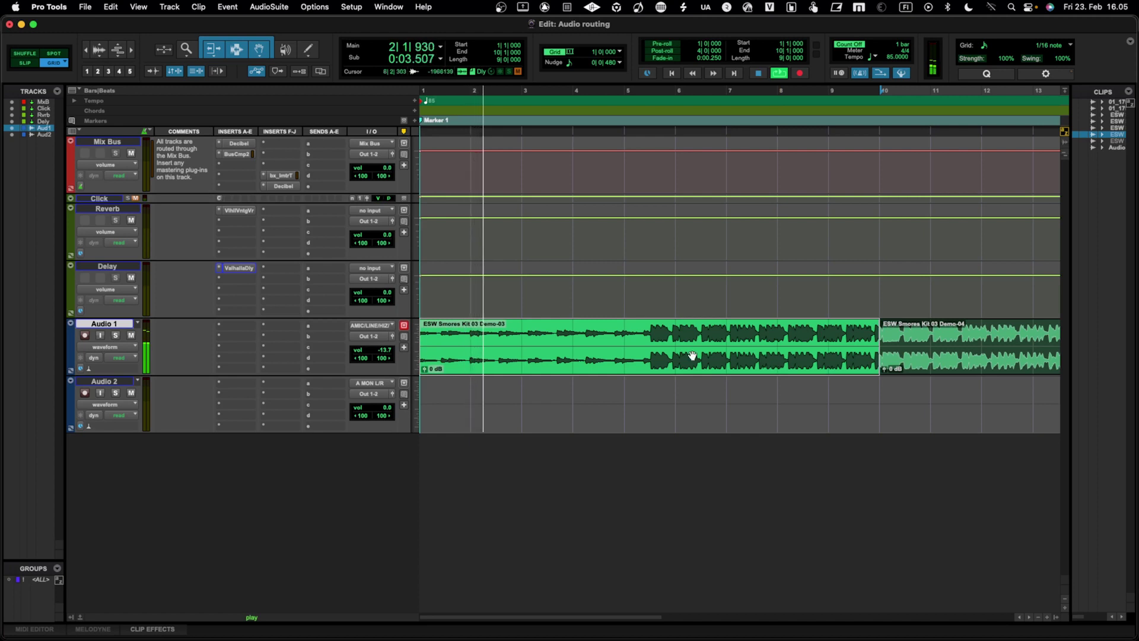
key(super+equal)
mouse_move(264, 432)
mouse_down()
mouse_move(264, 397)
mouse_move(265, 458)
mouse_move(265, 426)
mouse_up()
key(super+equal)
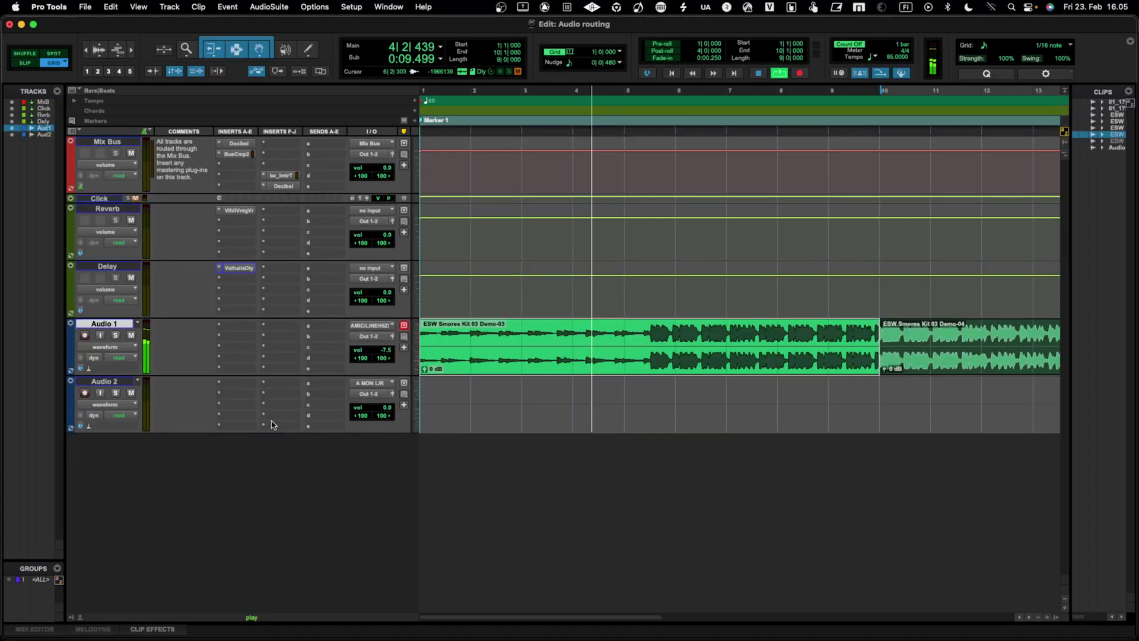
key(space)
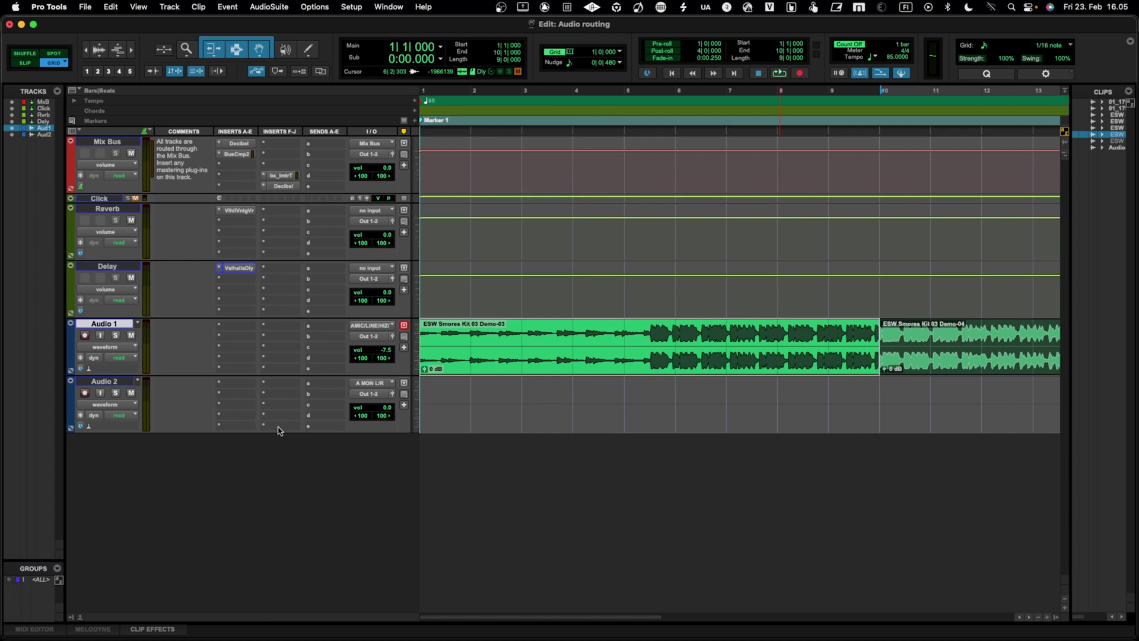
Play the selected clip briefly, and route the outputs of Audio 1 and Audio 2 to the Mix Bus.
key(space)
key(space)
click(369, 336)
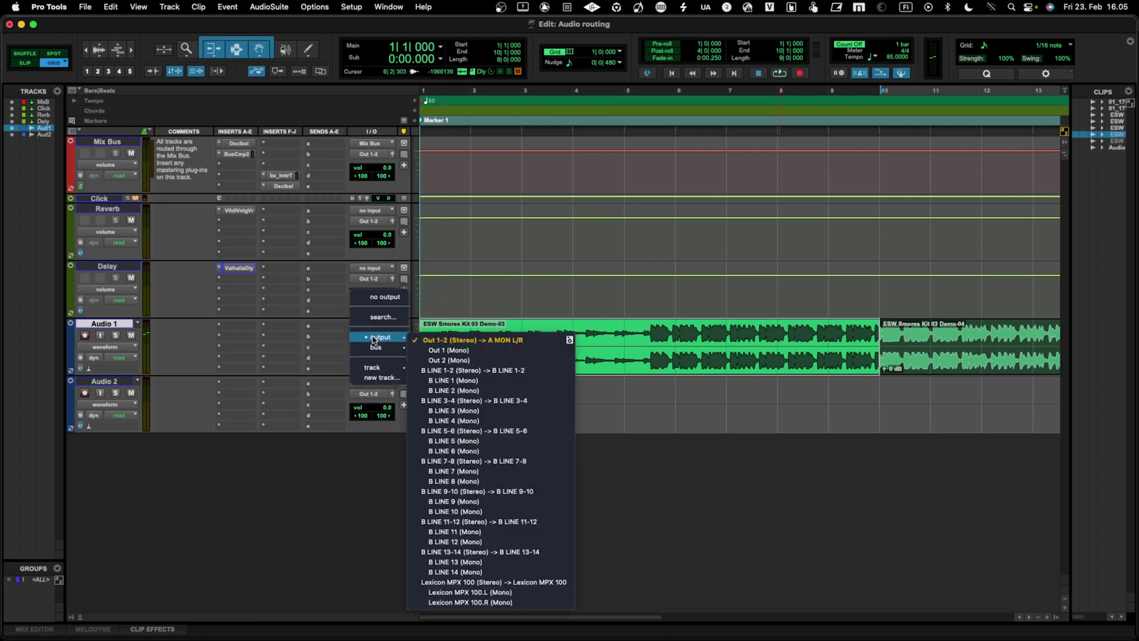
mouse_move(375, 345)
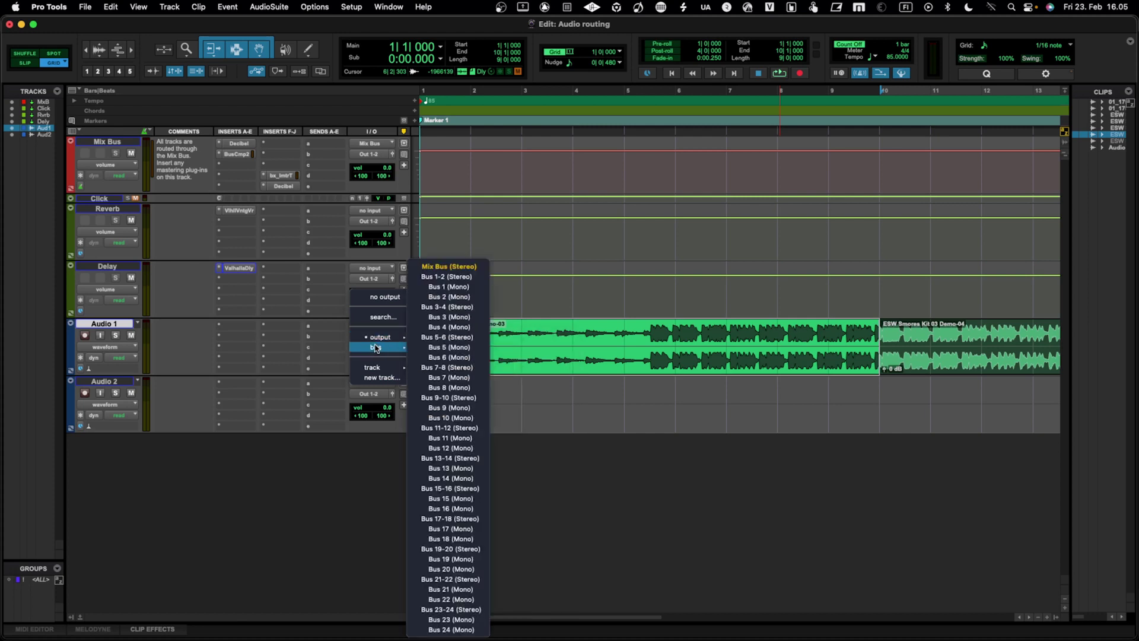
click(461, 270)
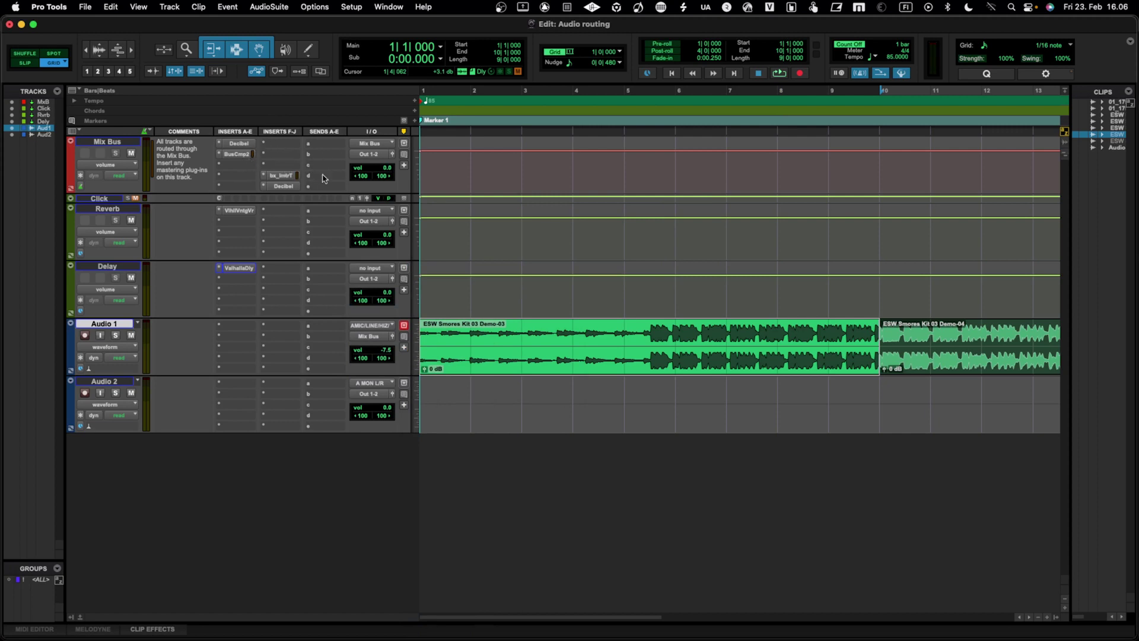
click(375, 395)
mouse_move(375, 404)
click(451, 270)
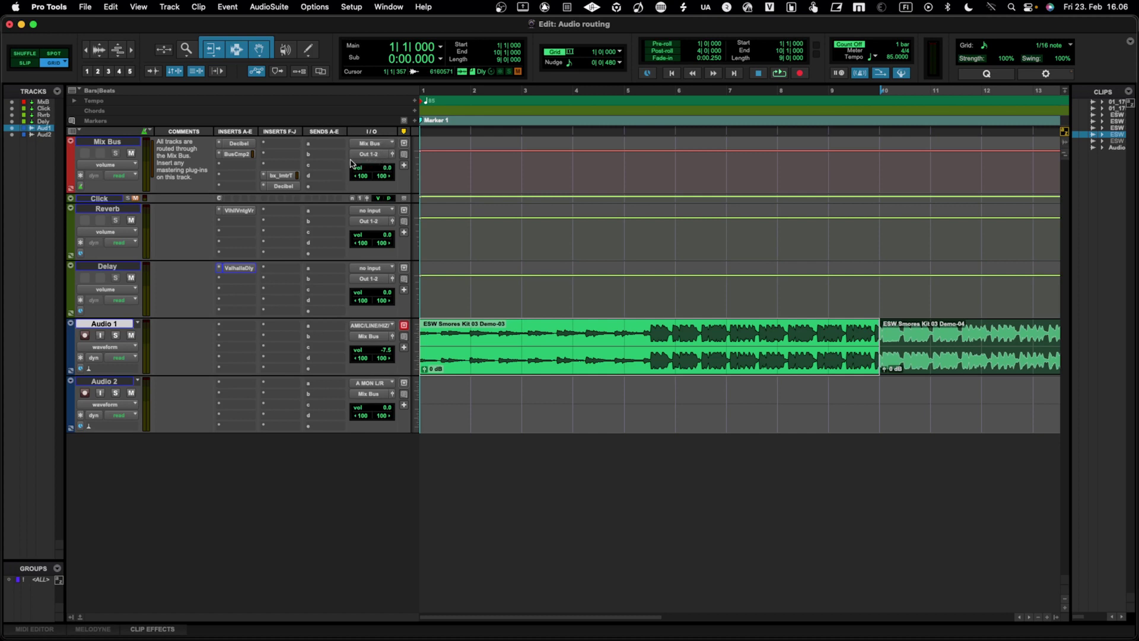
Set the inputs of Audio 2 and Audio 1 to no input, and play the clip through the Mix Bus.
click(389, 393)
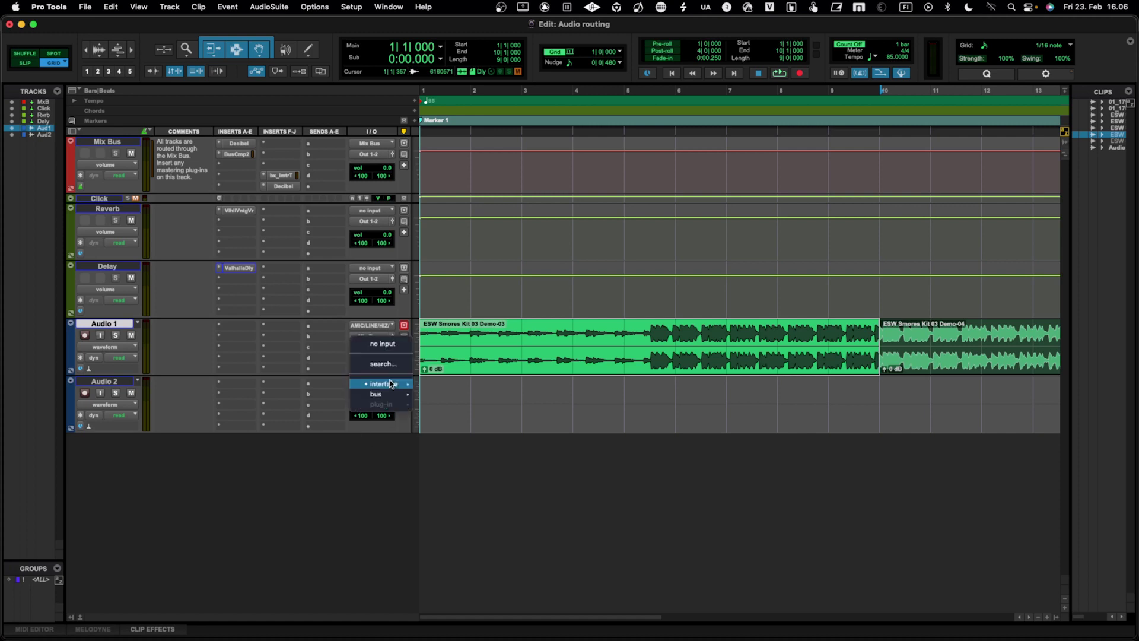
click(388, 369)
click(384, 337)
click(394, 345)
click(385, 326)
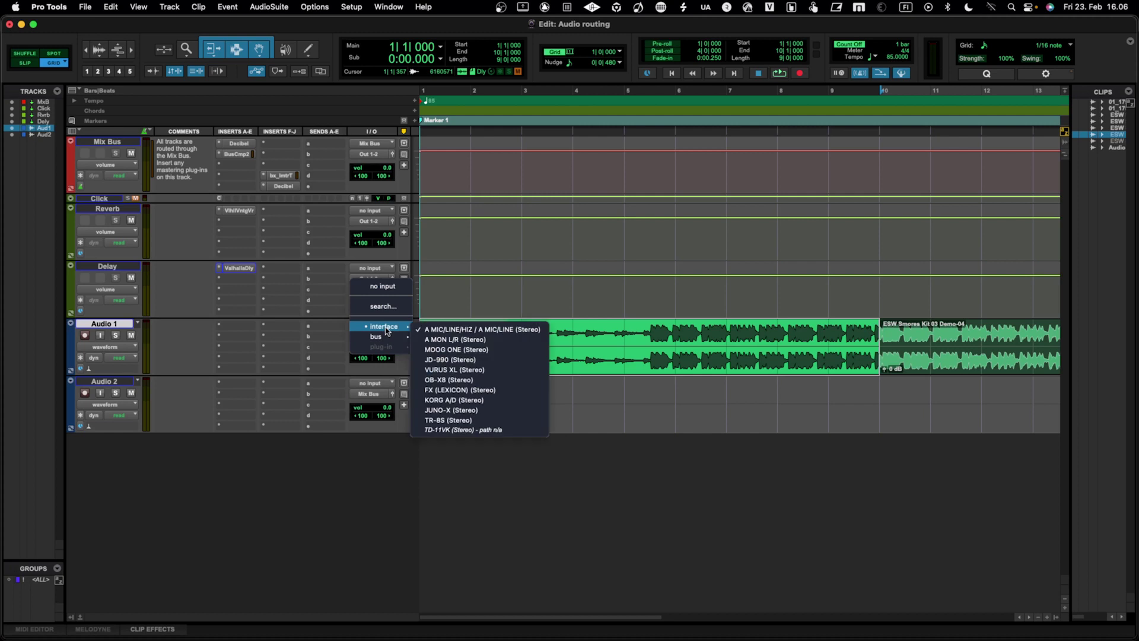
click(392, 290)
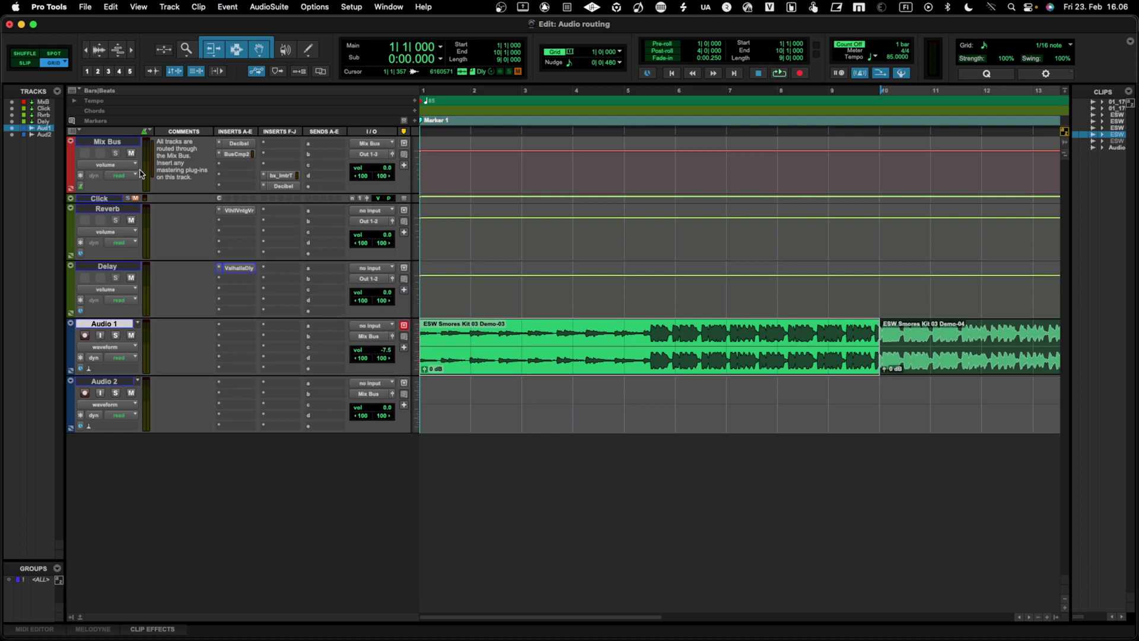
key(space)
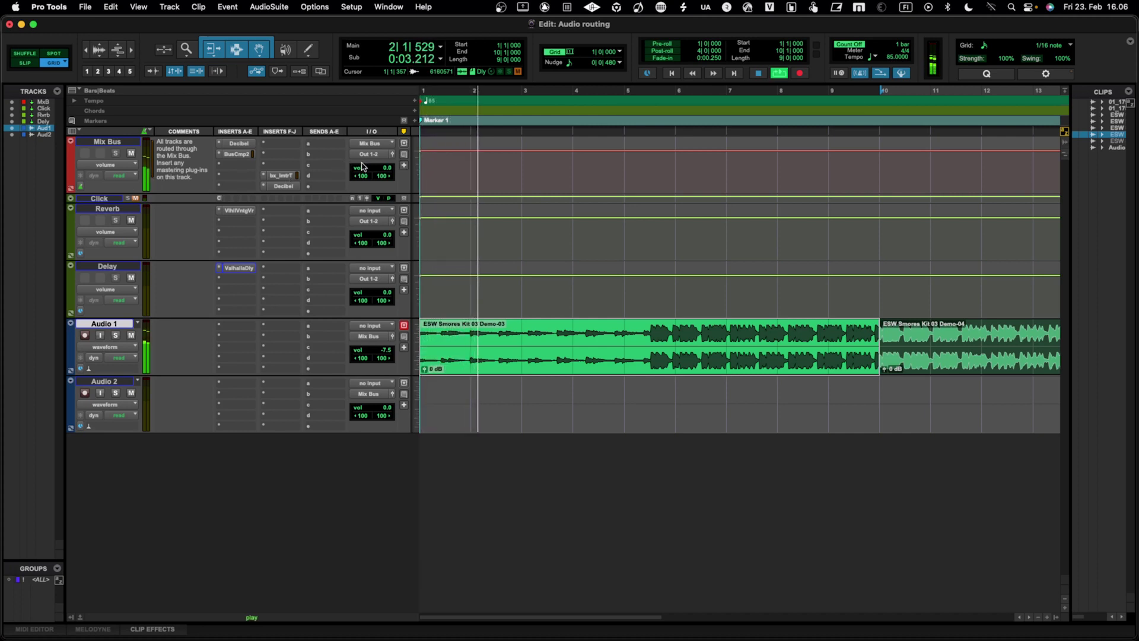
key(space)
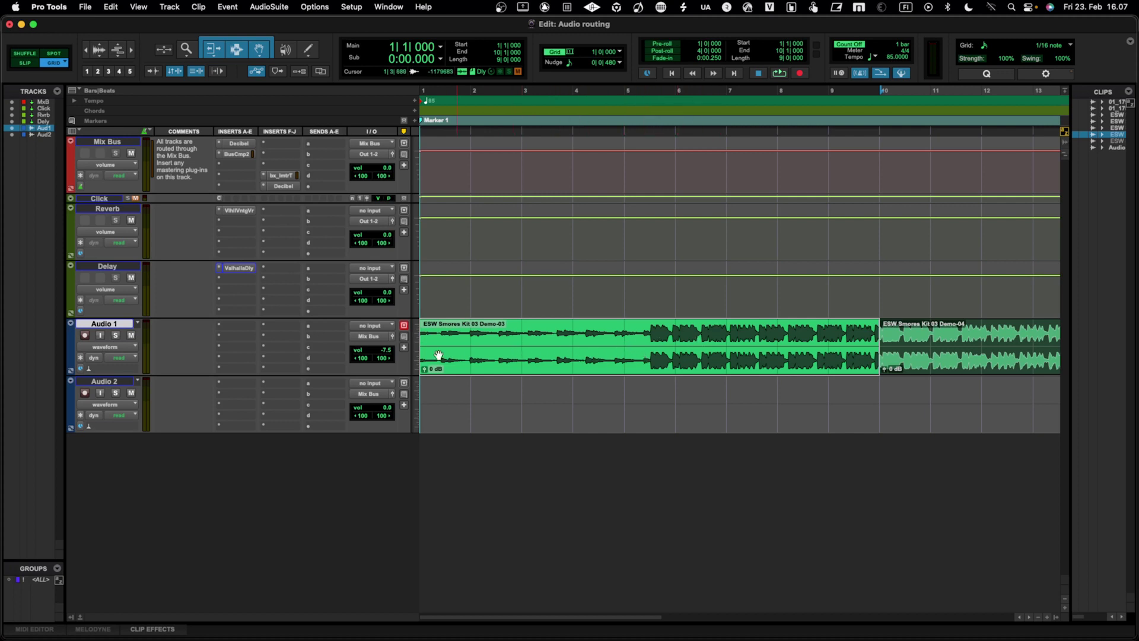
Add a send on Audio 1's first send slot to the Delay track.
click(327, 330)
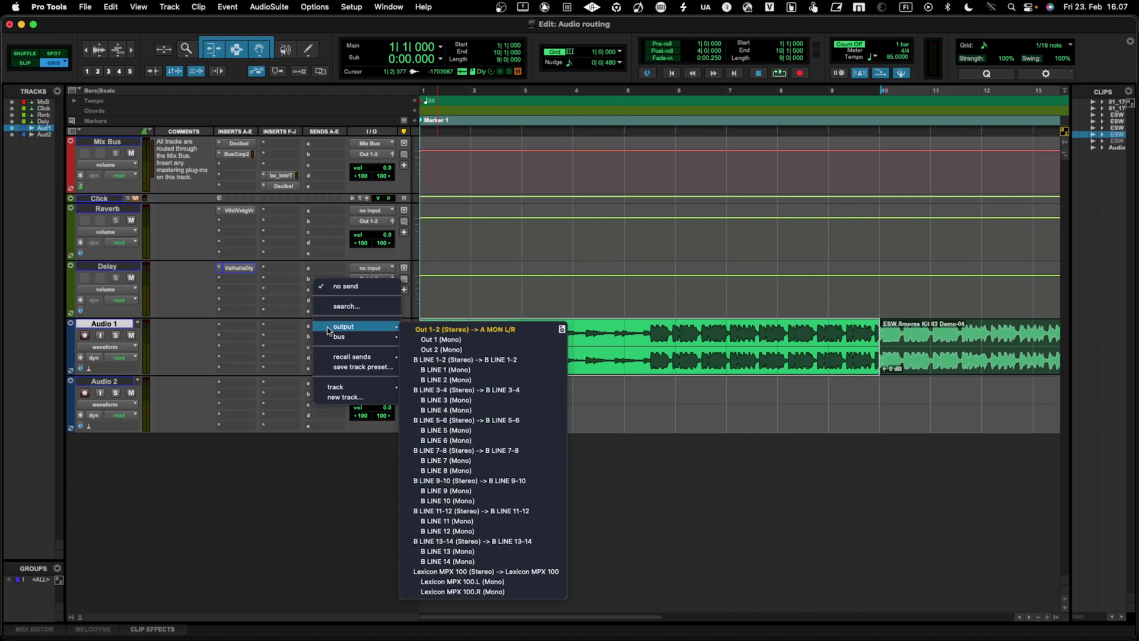
mouse_move(330, 339)
mouse_move(336, 393)
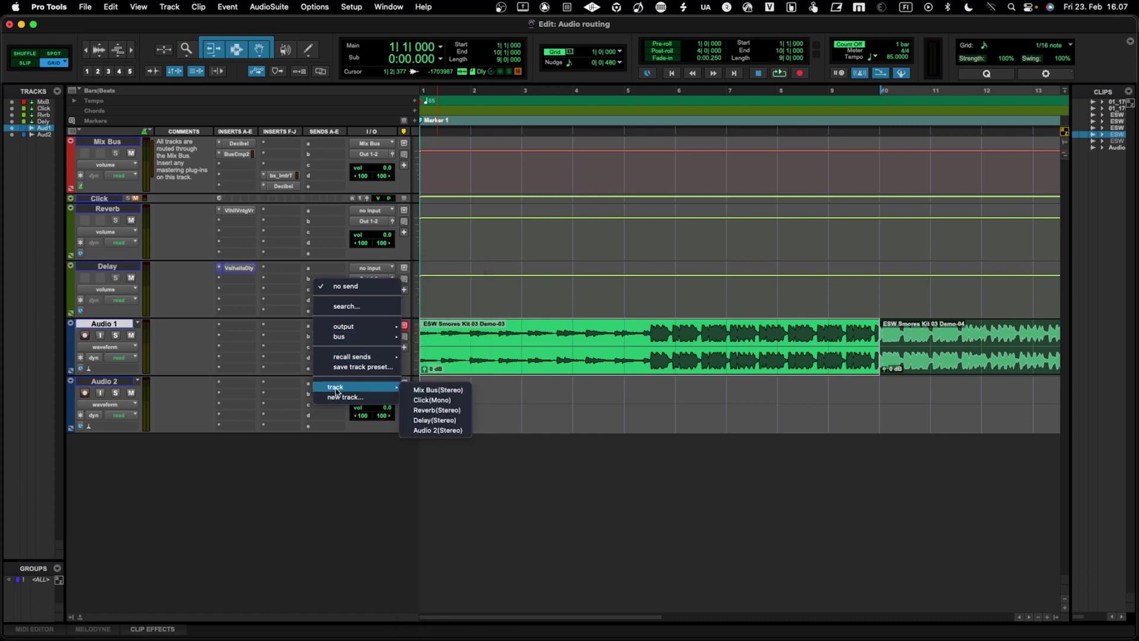
click(455, 420)
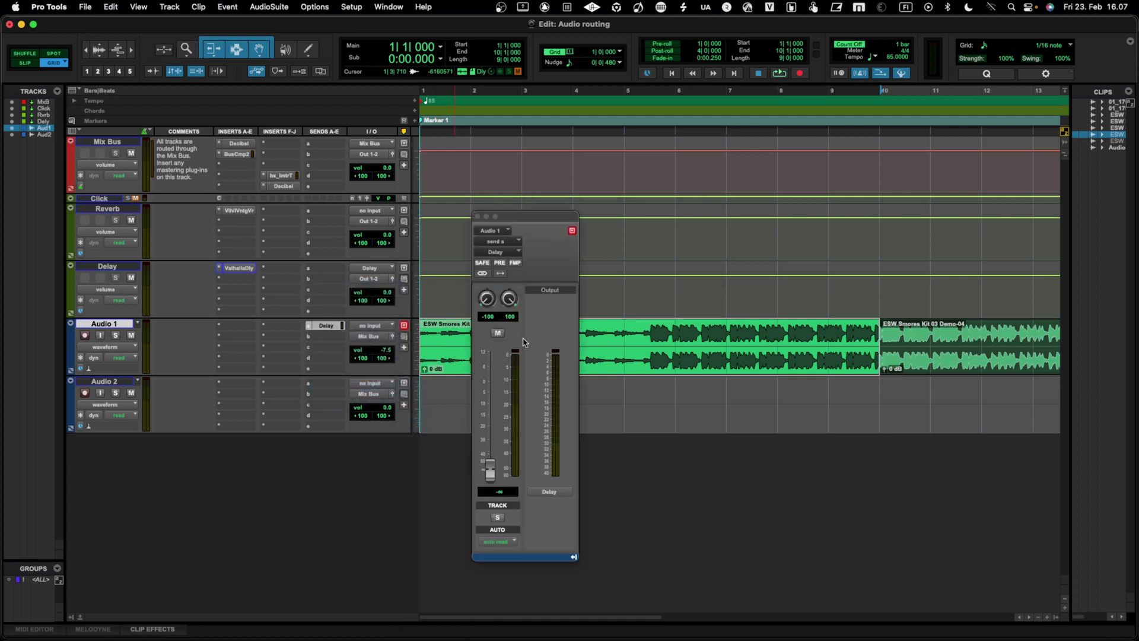
Play the clip while varying Audio 1's Delay send level, return the level to minimum, and stop playback.
click(494, 471)
key(space)
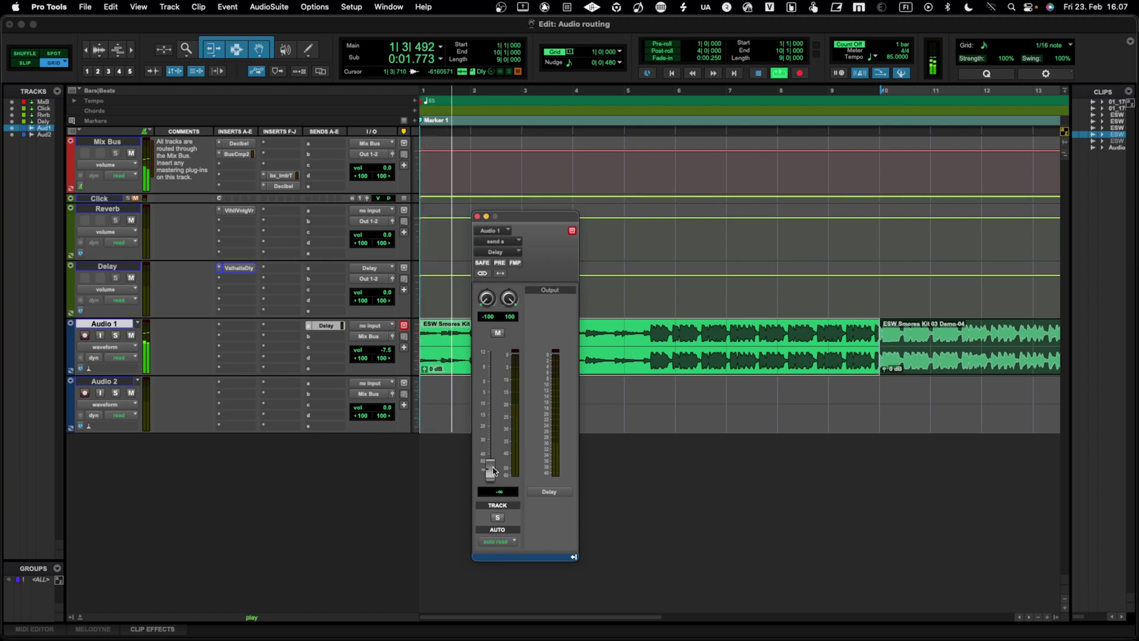
mouse_move(493, 470)
mouse_down()
mouse_move(491, 373)
mouse_move(506, 373)
mouse_move(508, 475)
mouse_up()
key(space)
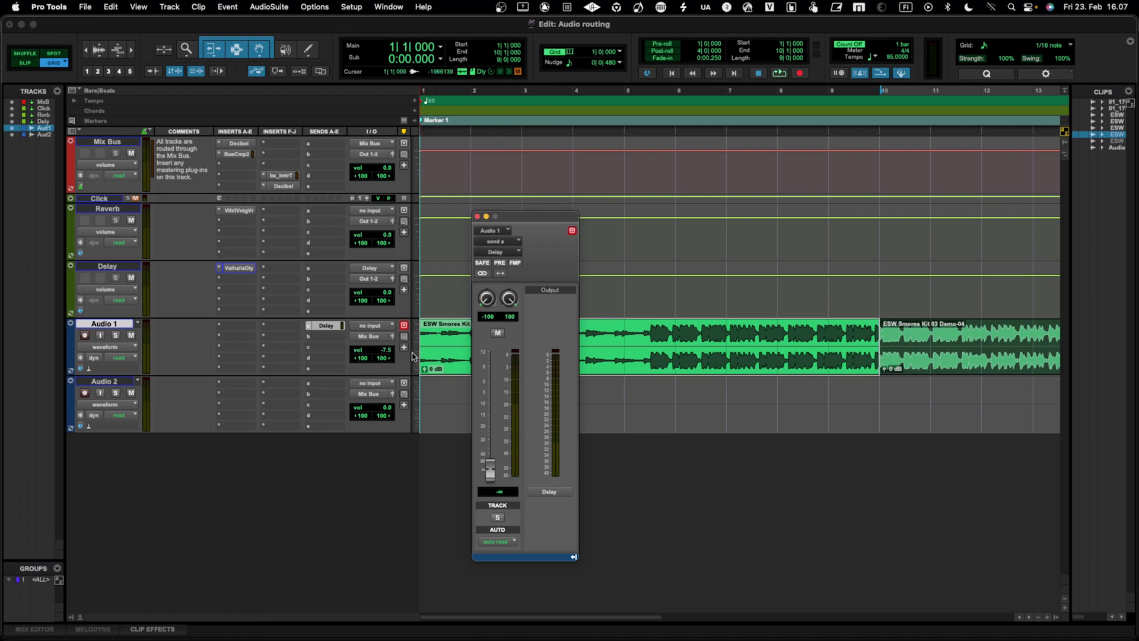
Route the outputs of the Delay and Reverb tracks to the Mix Bus.
click(364, 280)
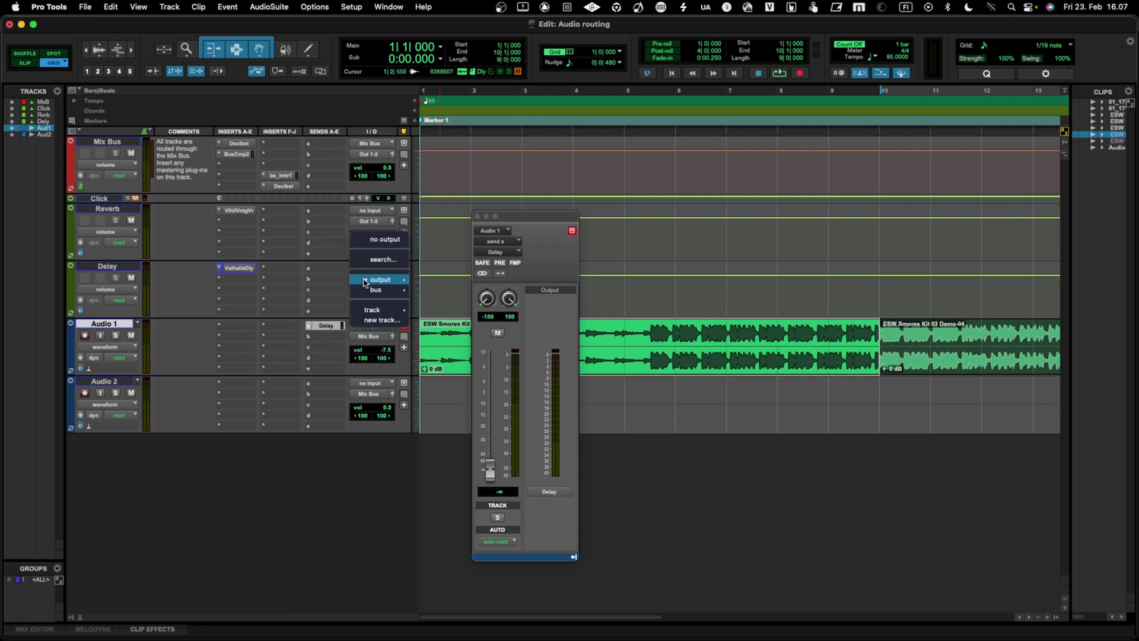
mouse_move(380, 290)
click(448, 256)
click(374, 222)
mouse_move(374, 223)
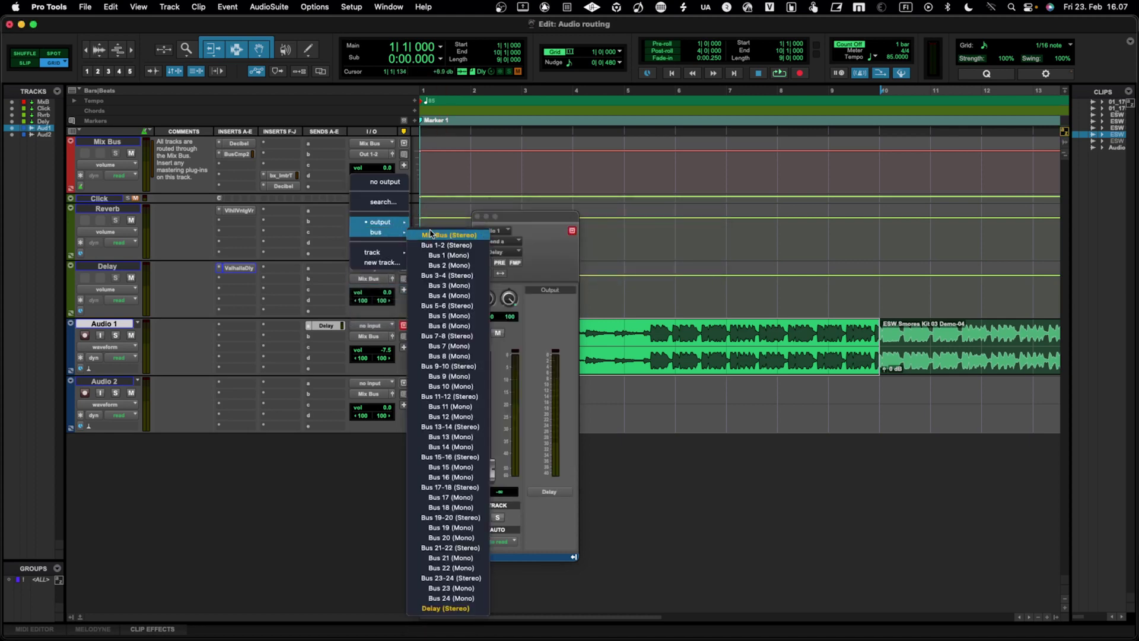
click(439, 235)
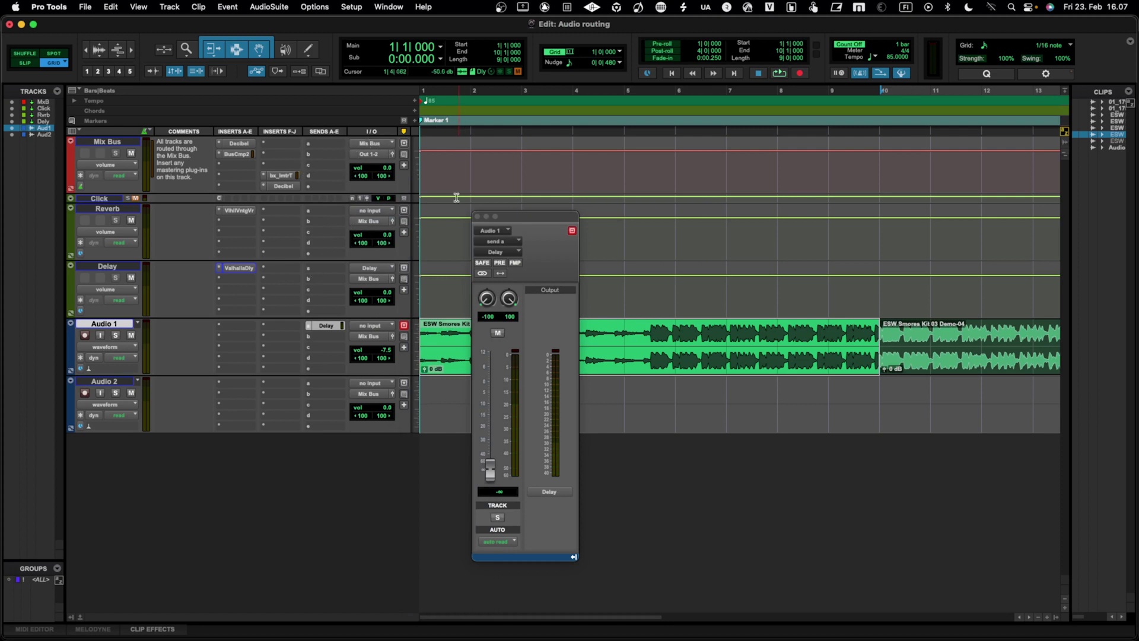
Audition Audio 1's Delay send through the Mix Bus, return its level to minimum, and close the send window.
key(space)
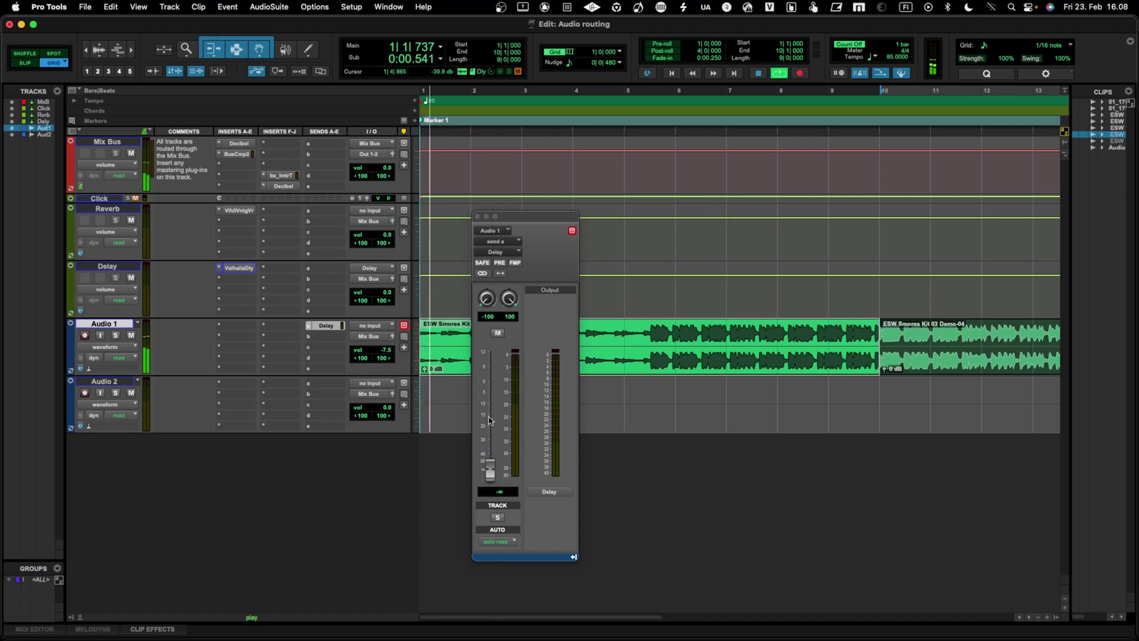
click(491, 477)
drag(492, 476, 497, 510)
key(space)
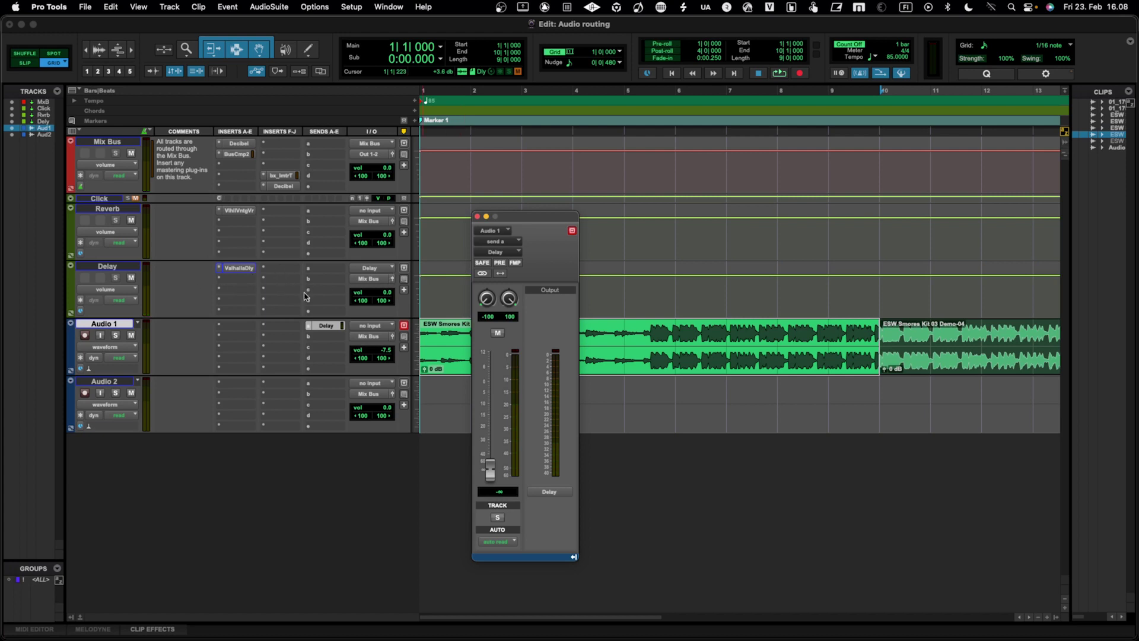
click(477, 217)
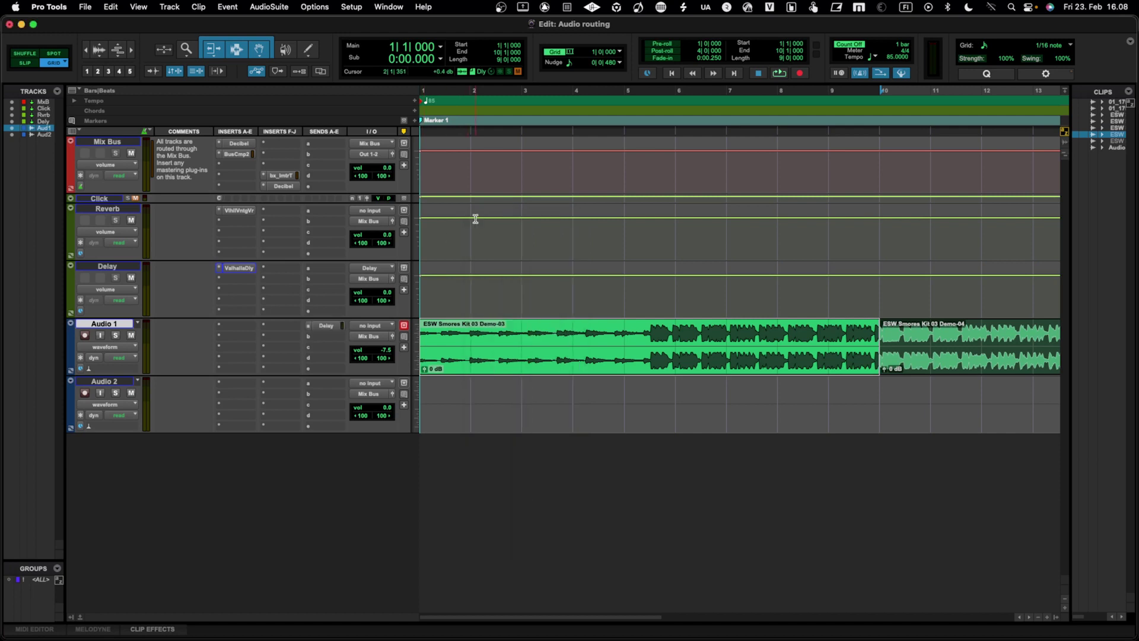
Add a send on the Delay track to the Reverb track and raise its level to about -0.1 dB.
click(323, 271)
mouse_move(329, 270)
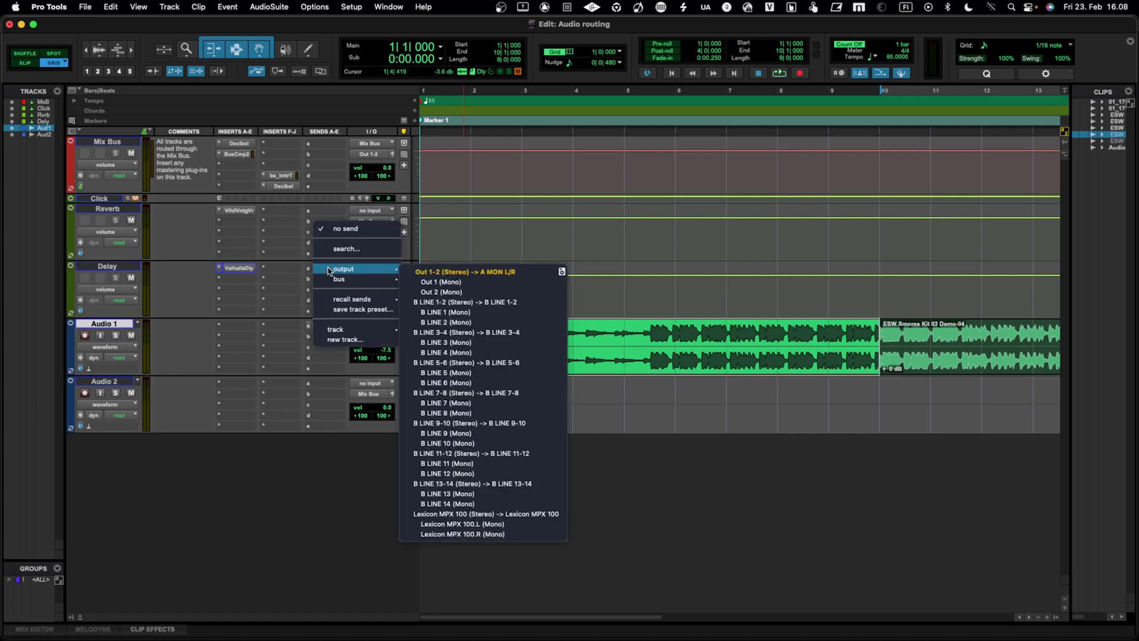
mouse_move(335, 329)
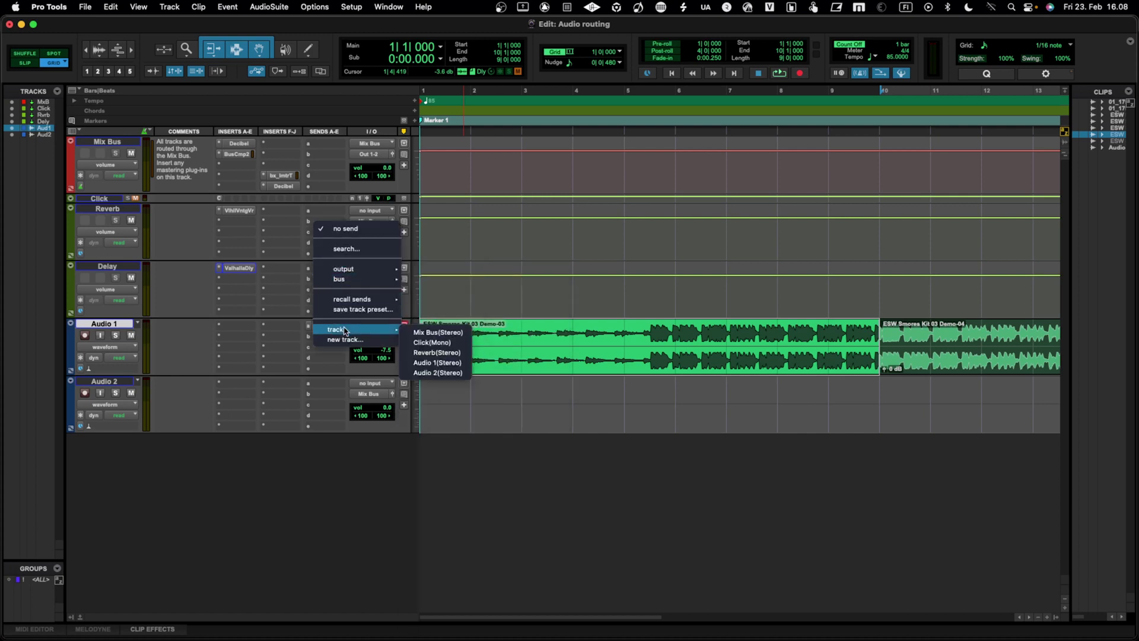
click(438, 353)
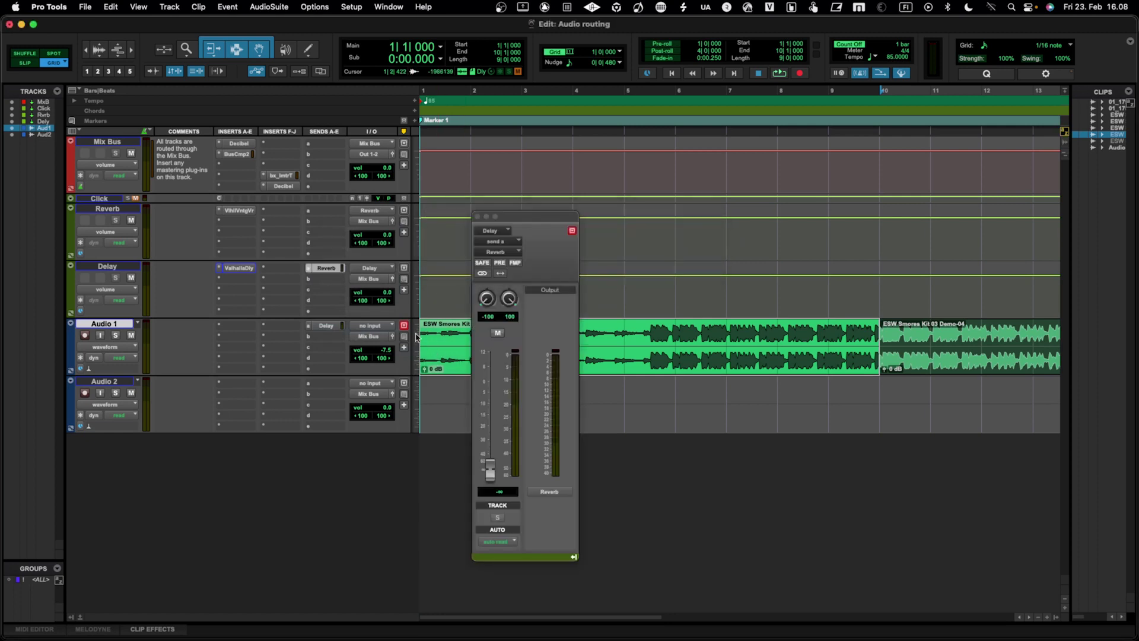
drag(528, 215, 596, 213)
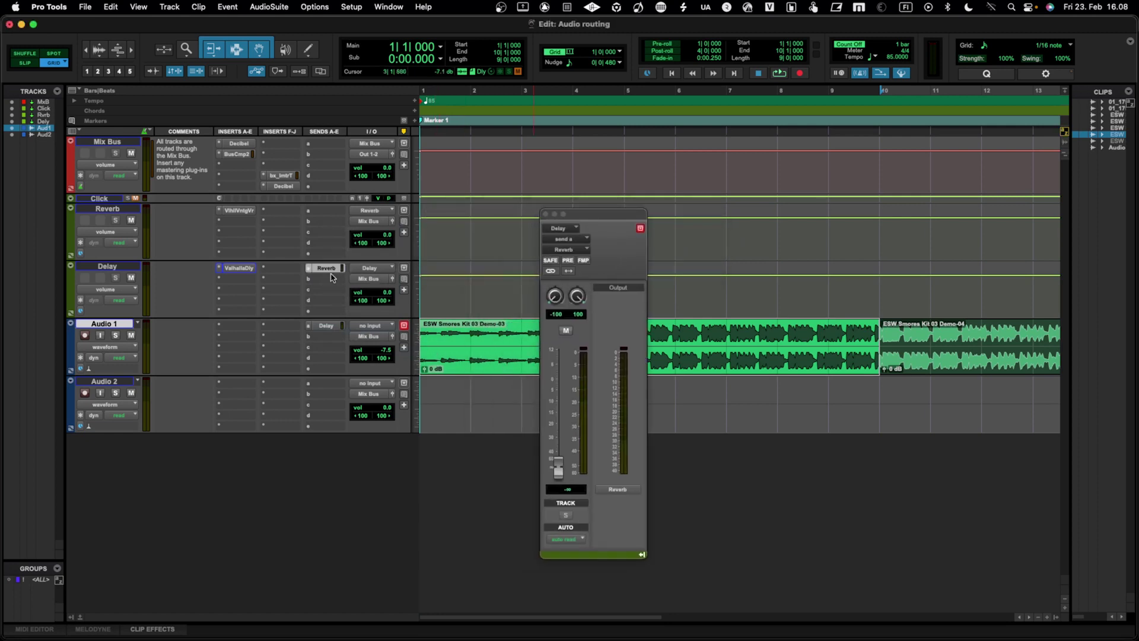
drag(559, 462, 564, 375)
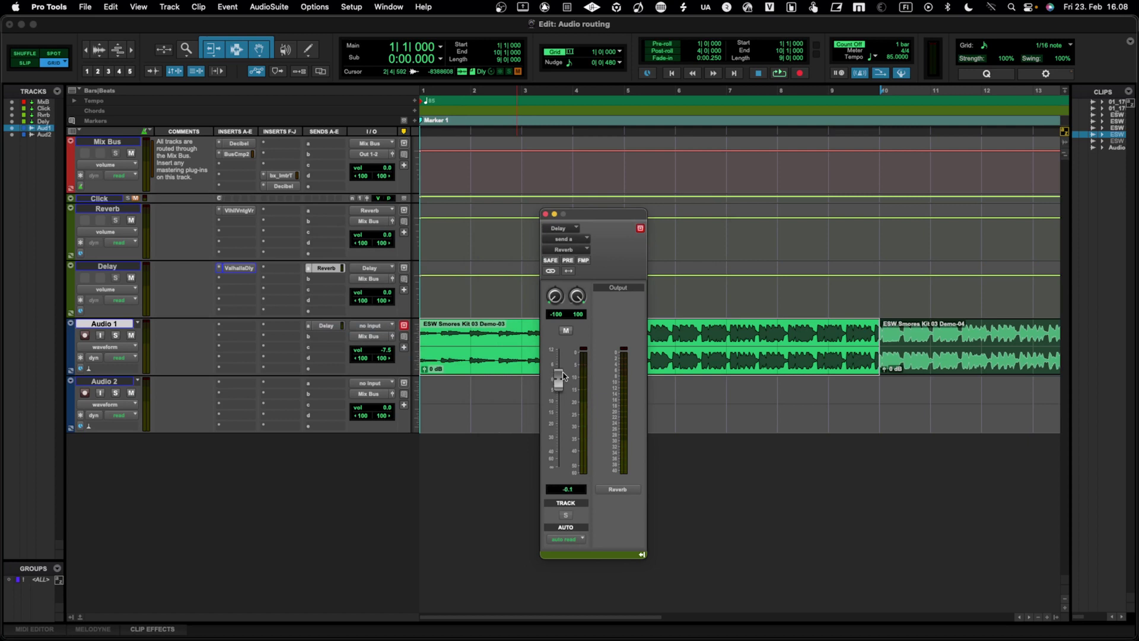
click(546, 214)
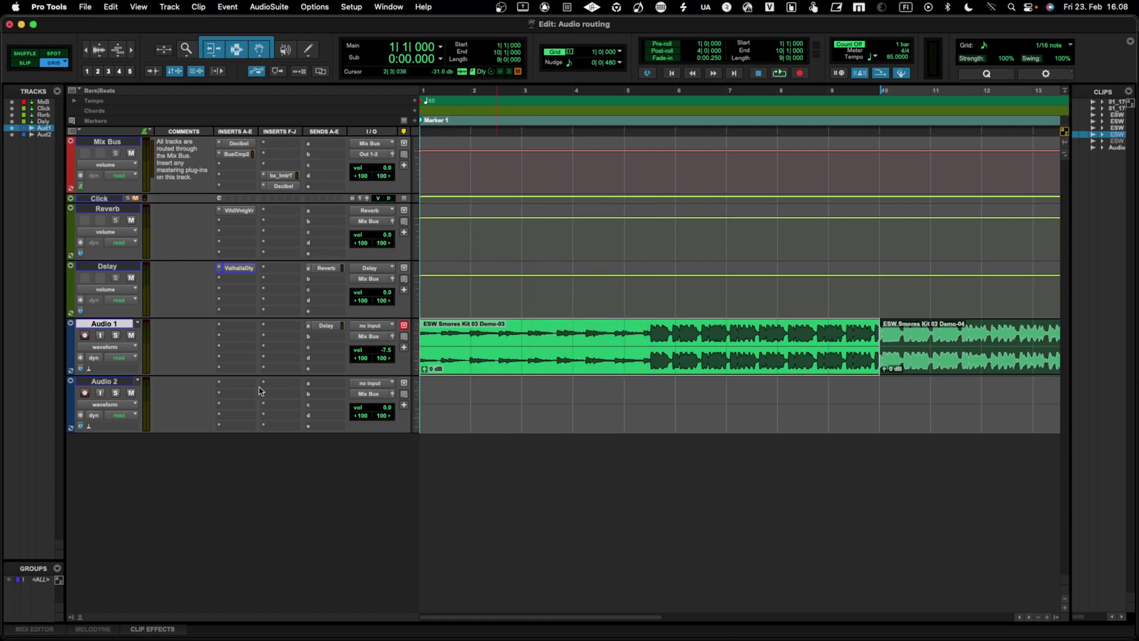
Raise Audio 1's Delay send to about +3.3 dB during playback, stop playback, and close the send window.
click(326, 325)
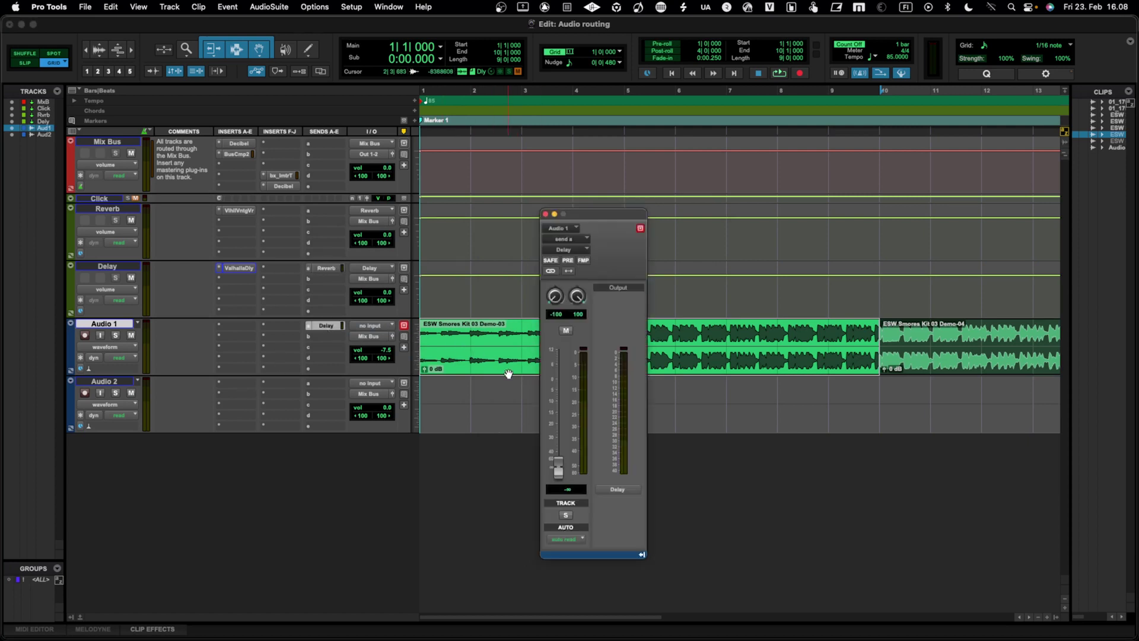
key(space)
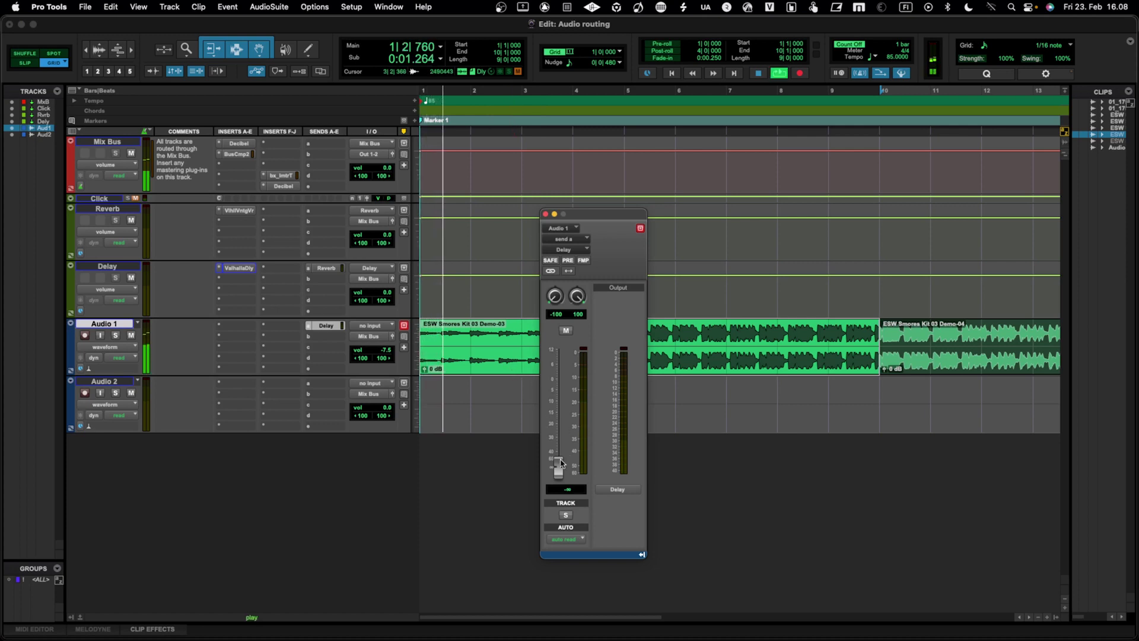
drag(558, 467, 564, 371)
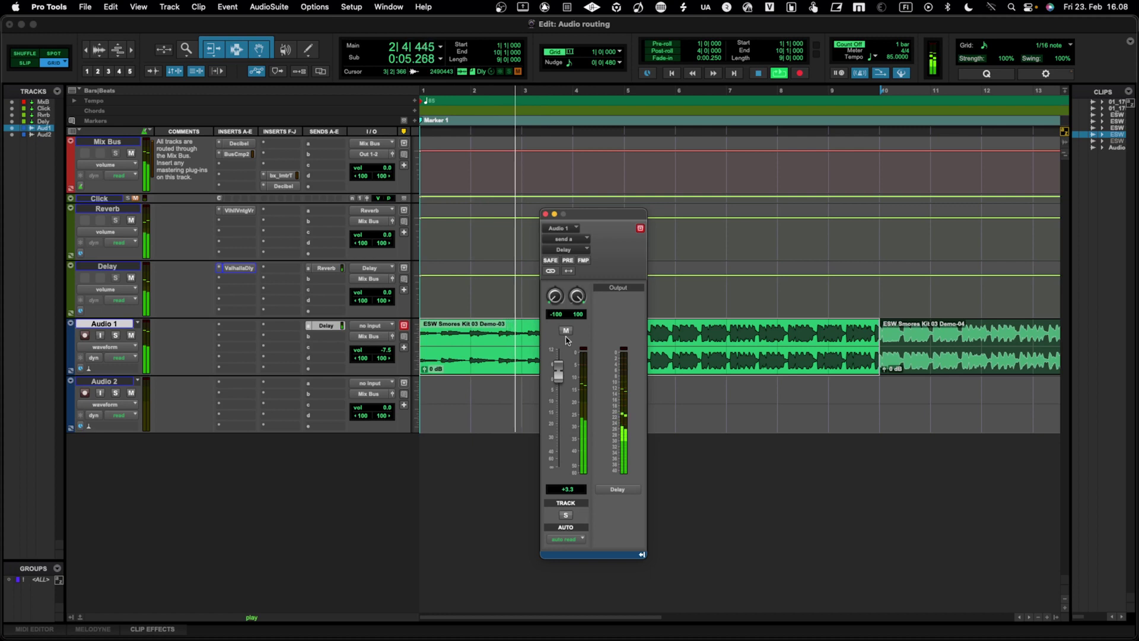
key(space)
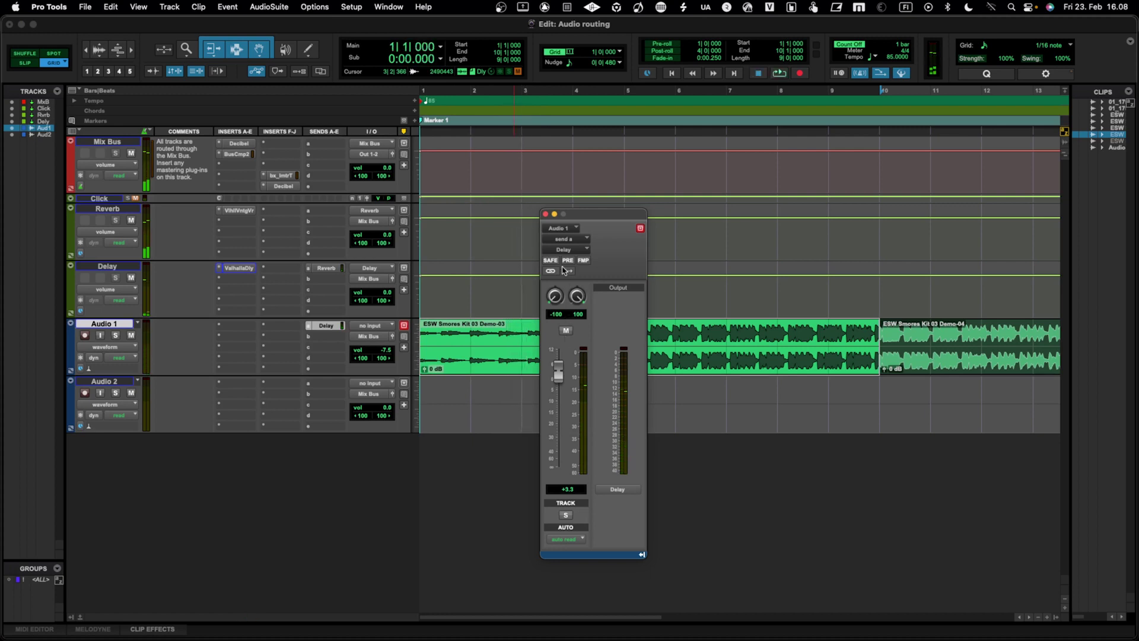
click(546, 214)
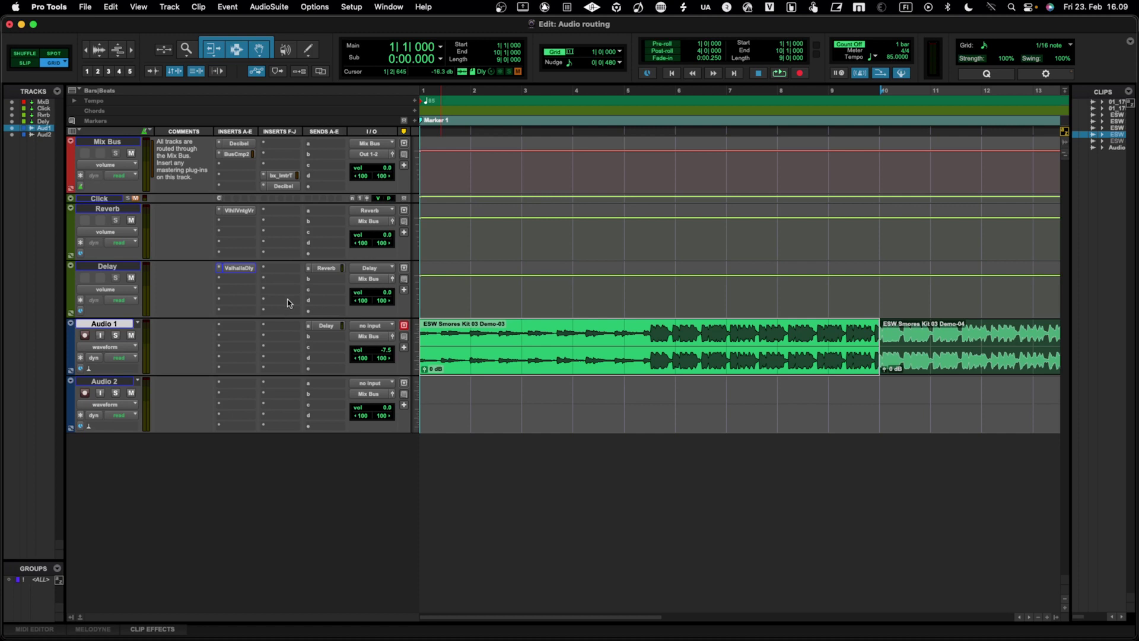
Remove the Reverb send from the Delay track and the Delay send from Audio 1.
click(322, 269)
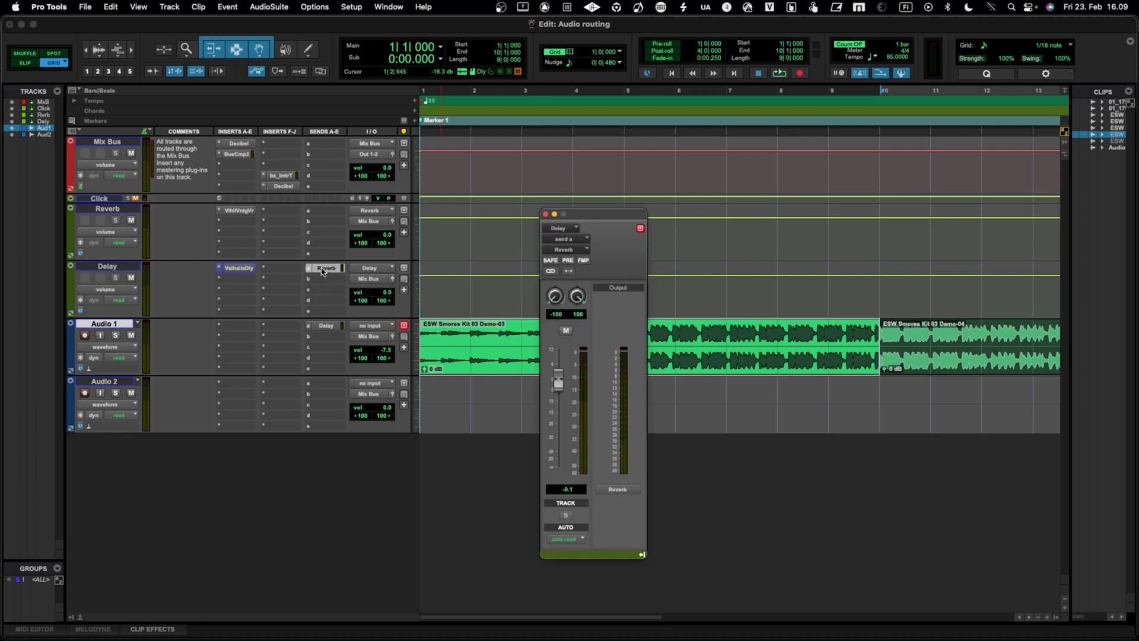
click(547, 215)
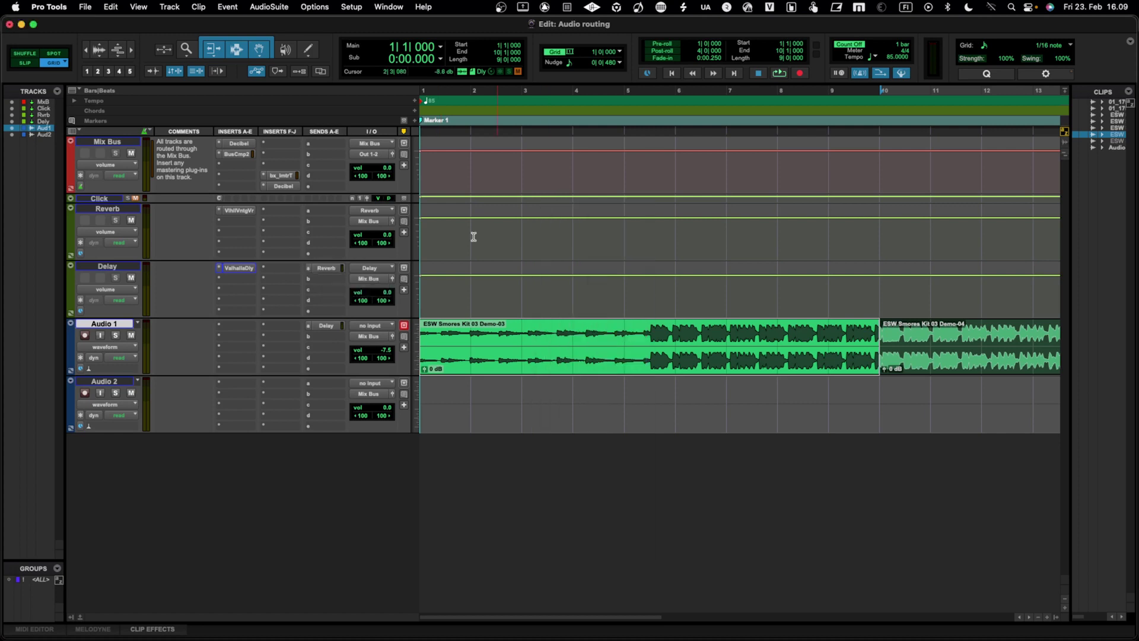
click(310, 272)
click(336, 229)
click(309, 331)
click(332, 286)
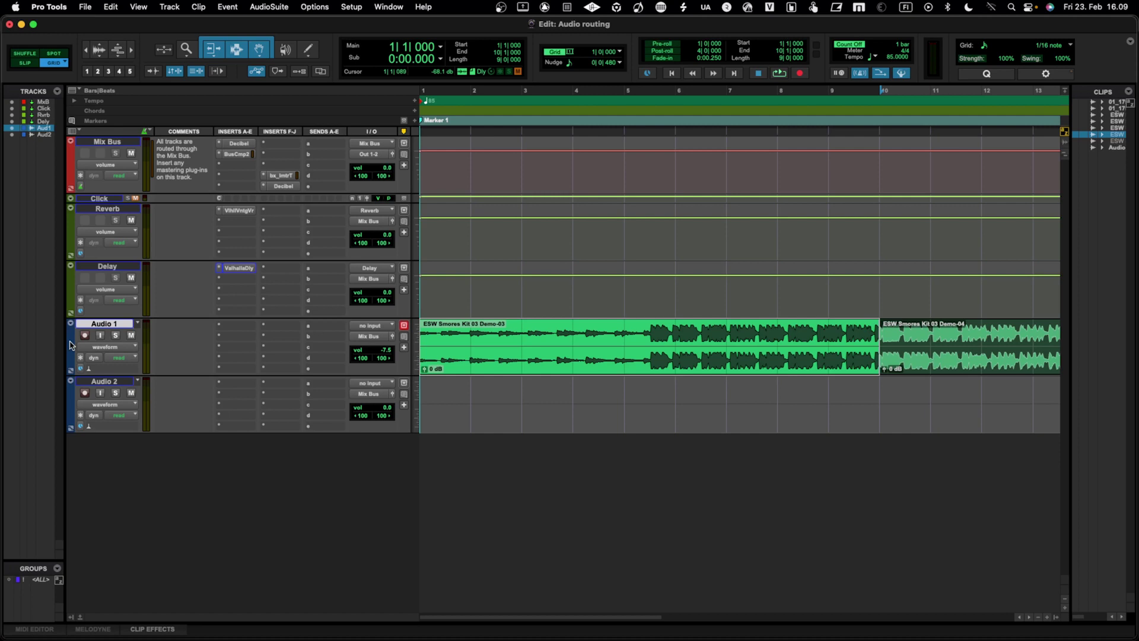
Create a new stereo routing folder track directly below Audio 1.
key(super+shift+n)
key(Return)
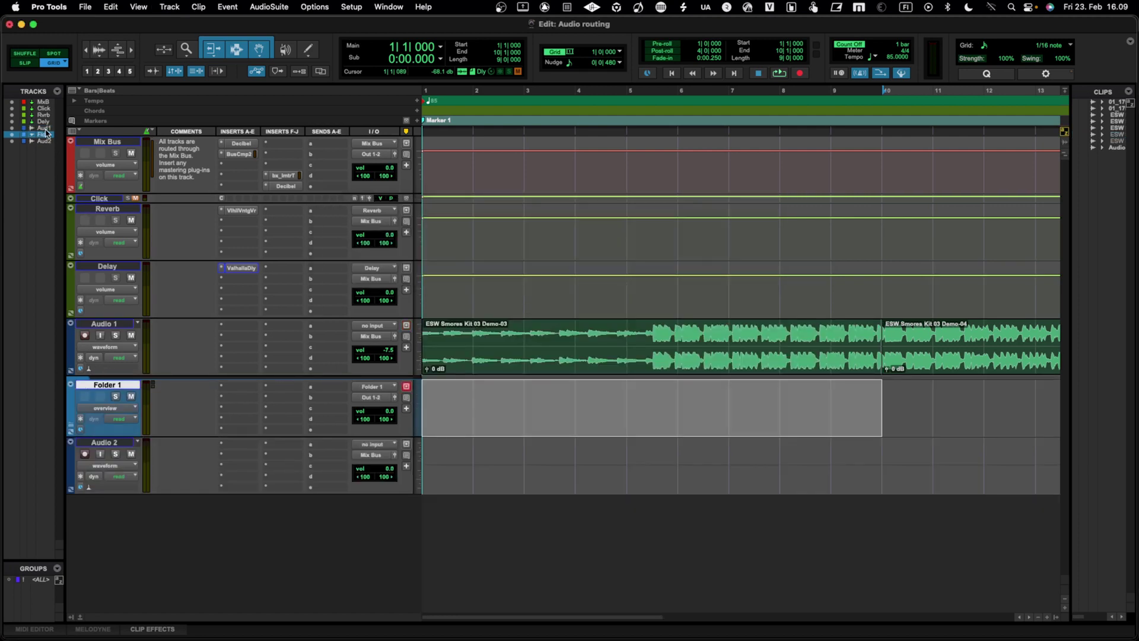
Put Audio 1 and Audio 2 inside Folder 1 and route the folder's output to the Mix Bus.
drag(68, 343, 89, 466)
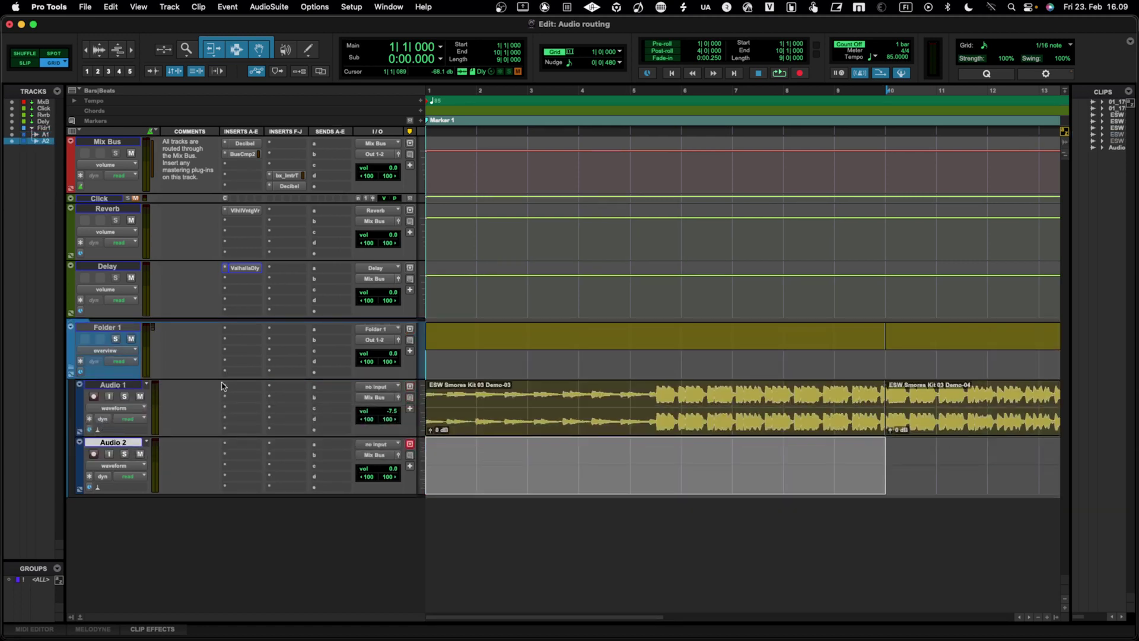
click(385, 340)
mouse_move(383, 351)
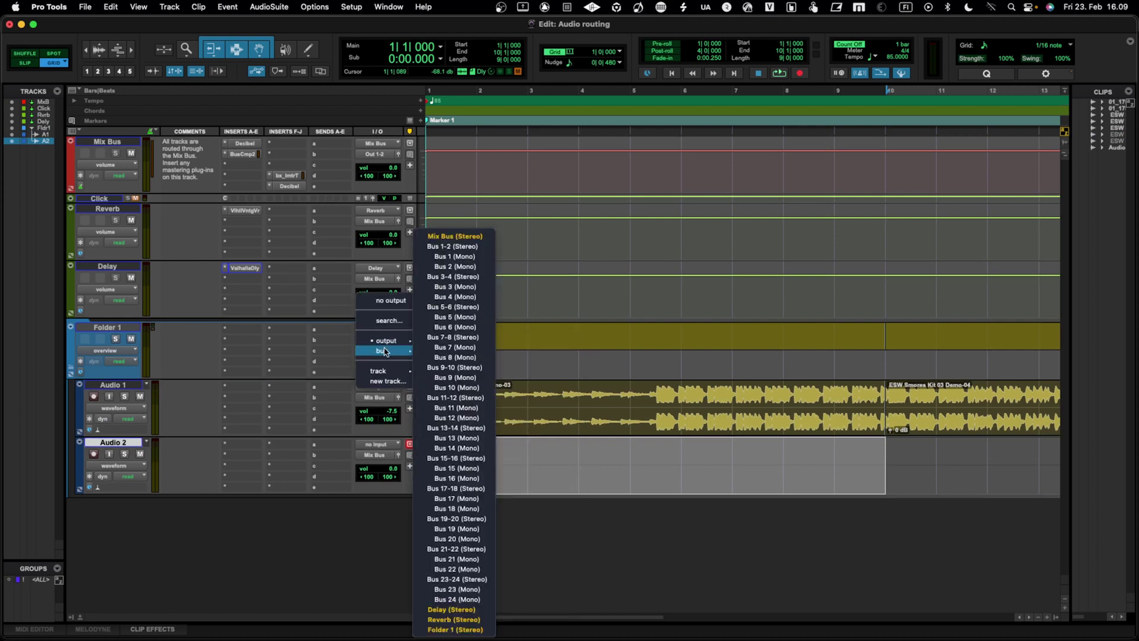
click(480, 240)
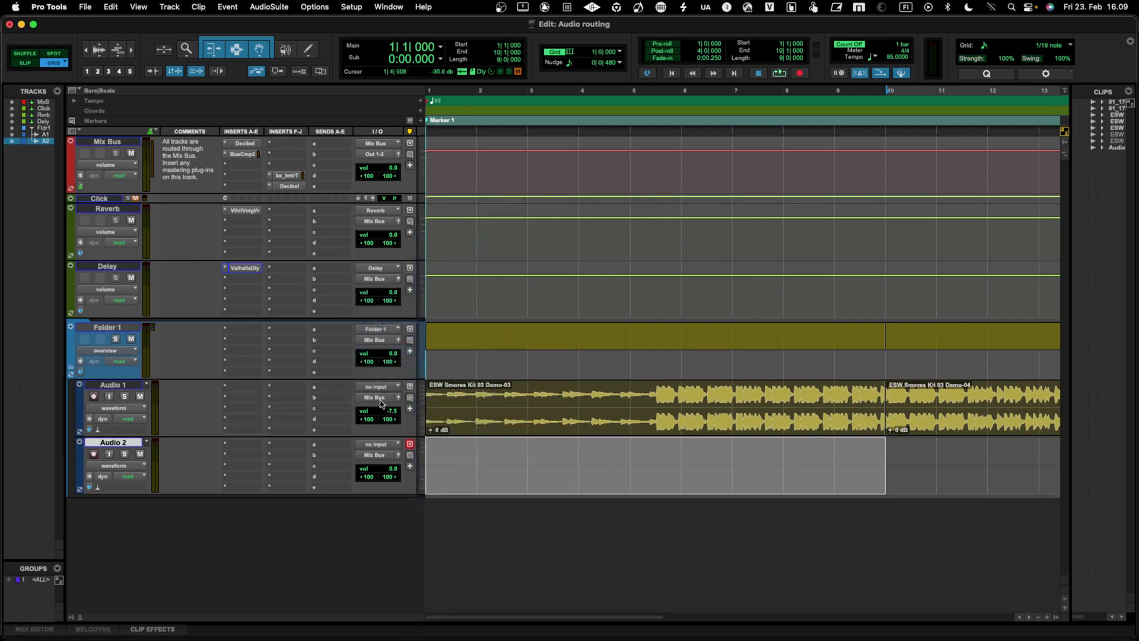
Route the outputs of Audio 1 and Audio 2 to the Folder 1 bus and play the session briefly to check the signal flow.
click(121, 387)
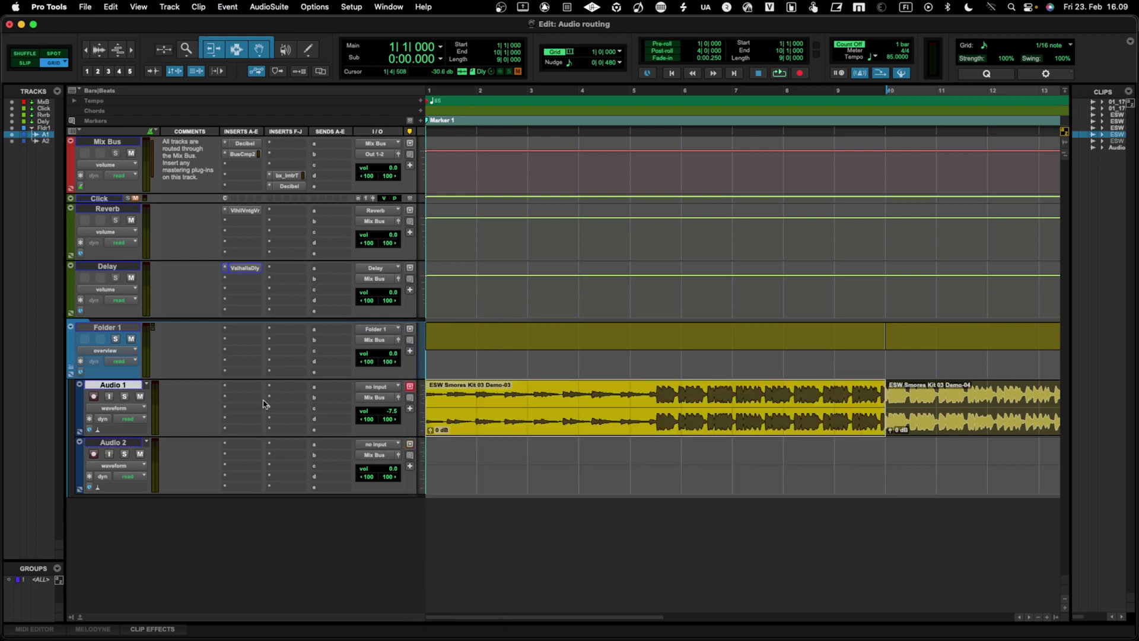
click(380, 397)
mouse_move(383, 403)
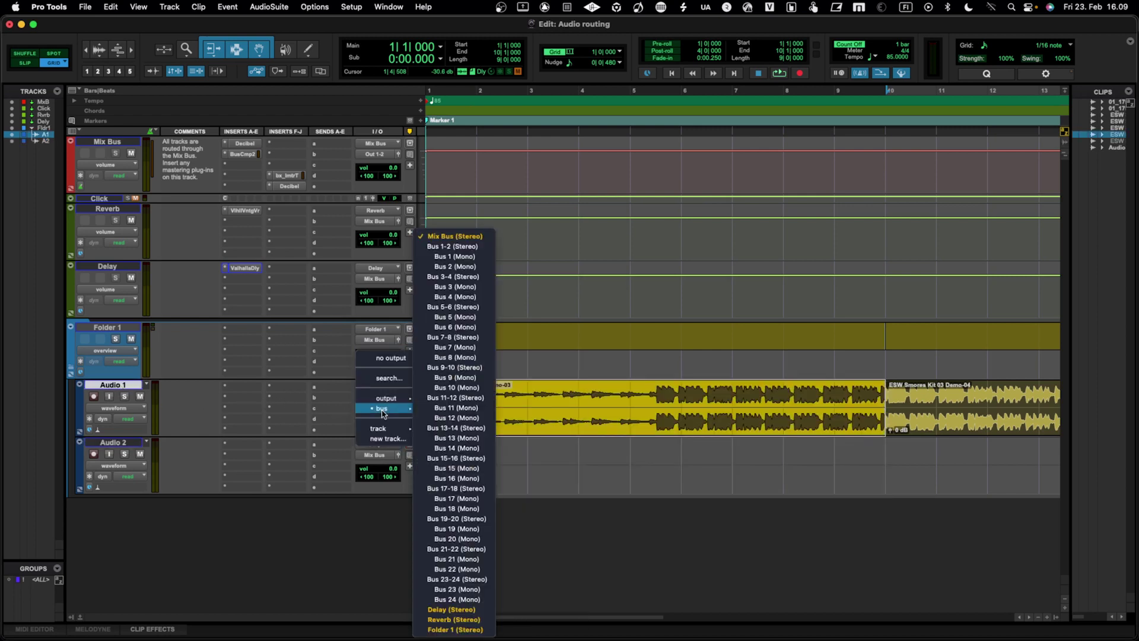
click(463, 630)
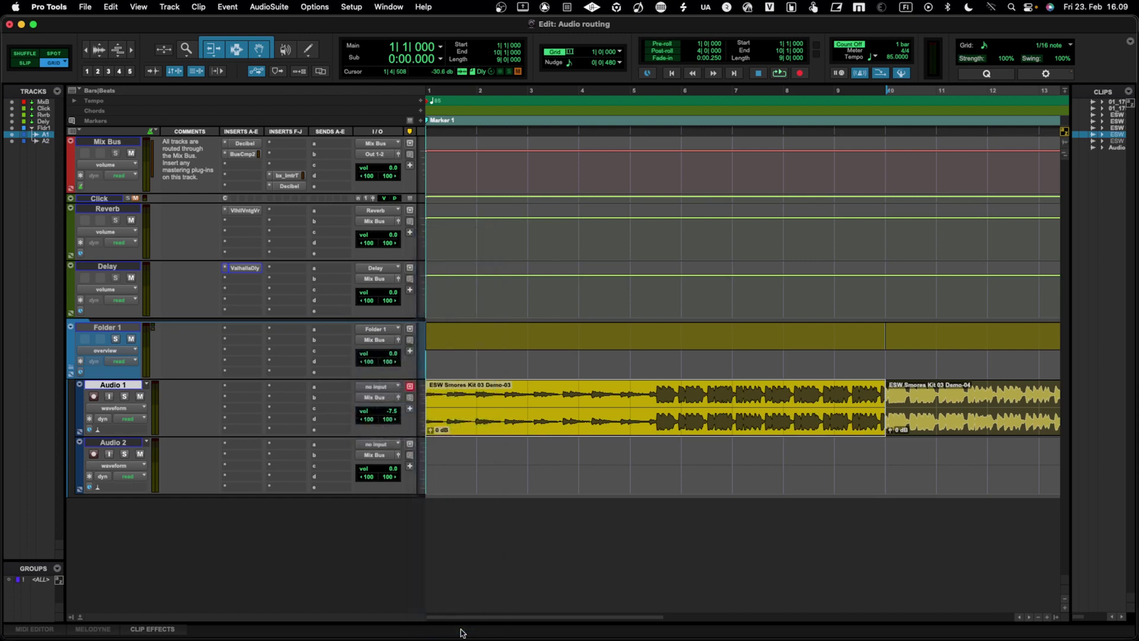
click(374, 455)
mouse_move(386, 456)
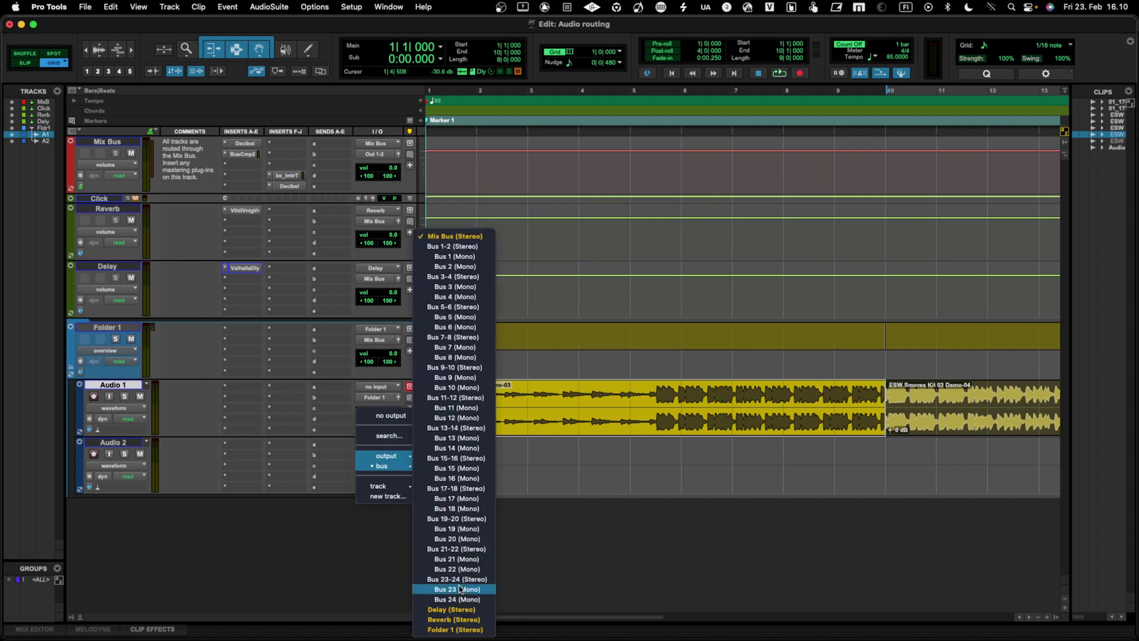
click(455, 630)
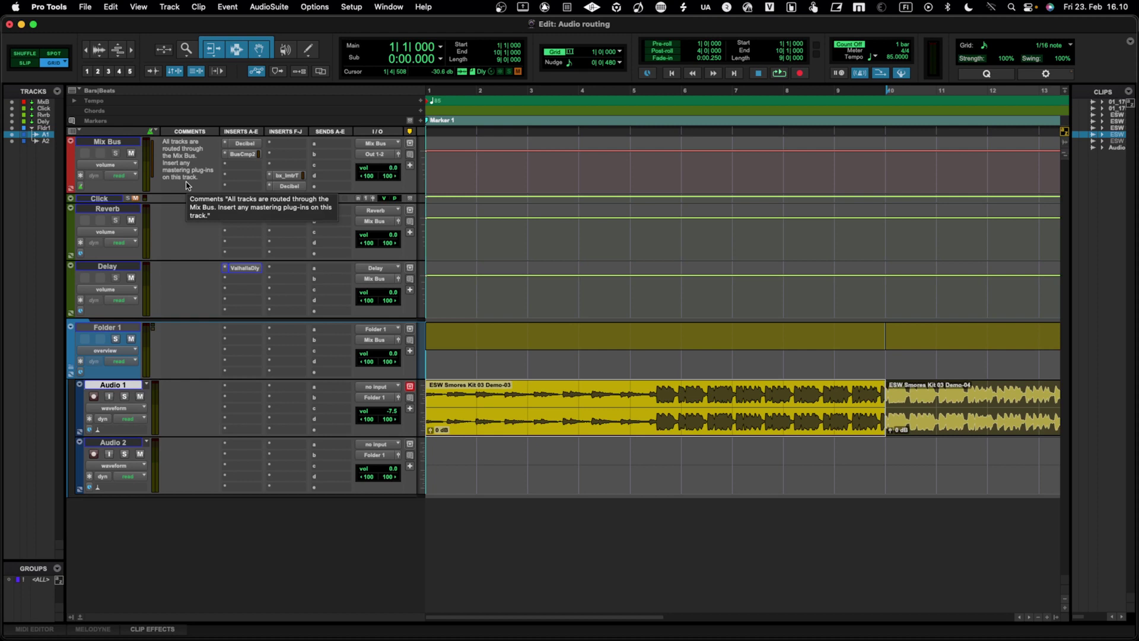
key(space)
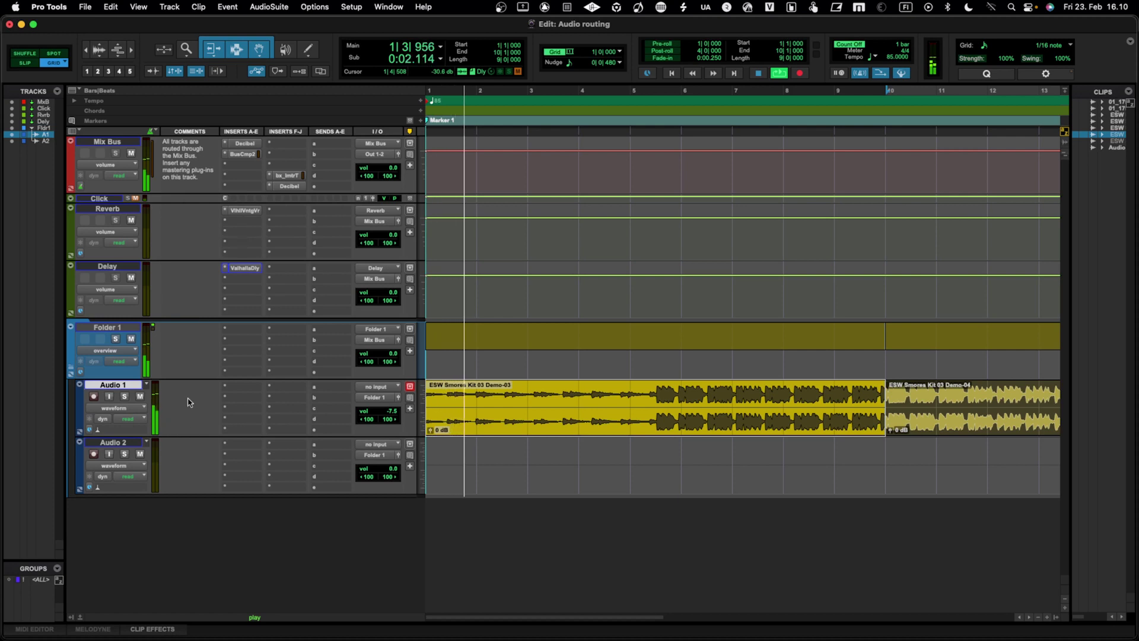
key(space)
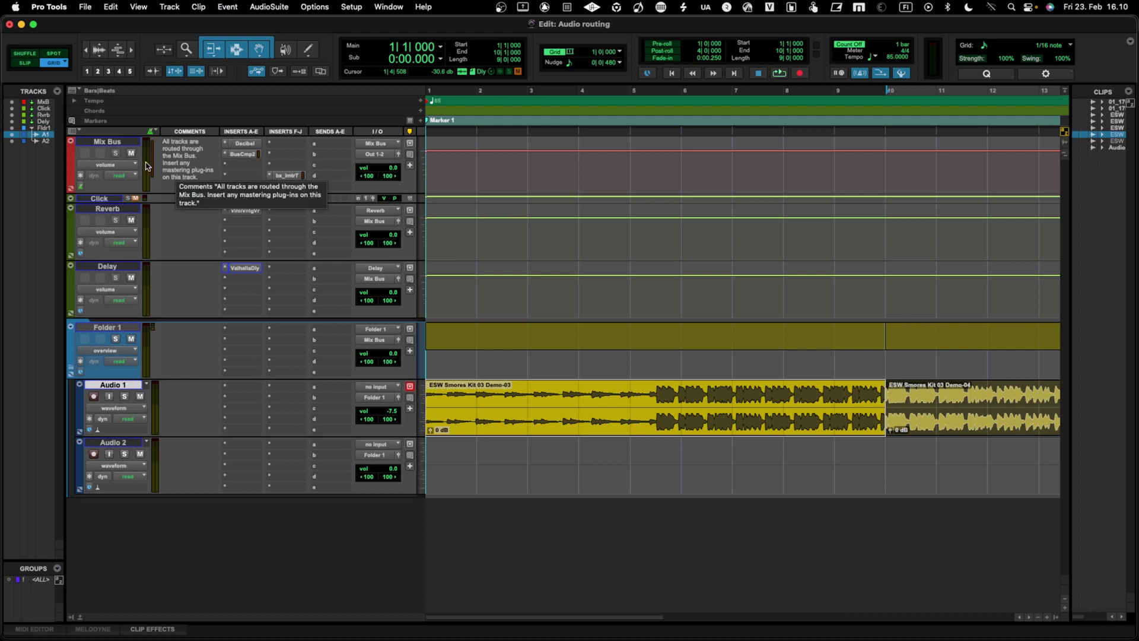
Insert the stereo soothe2 plug-in in Folder 1's first insert slot and close its window.
click(241, 332)
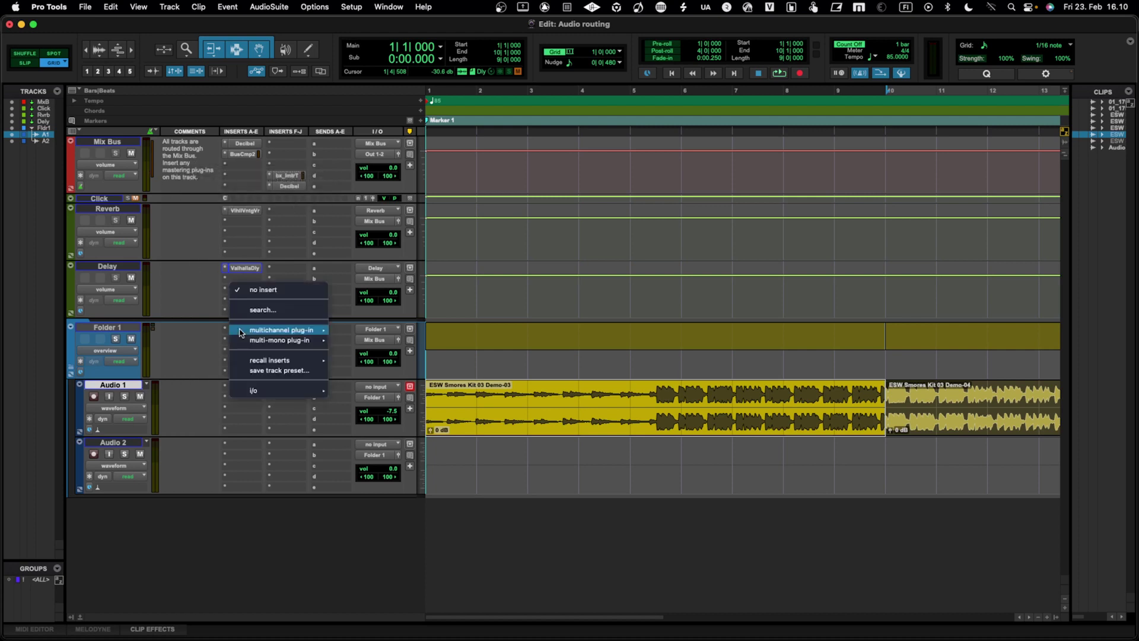
mouse_move(309, 330)
mouse_move(365, 319)
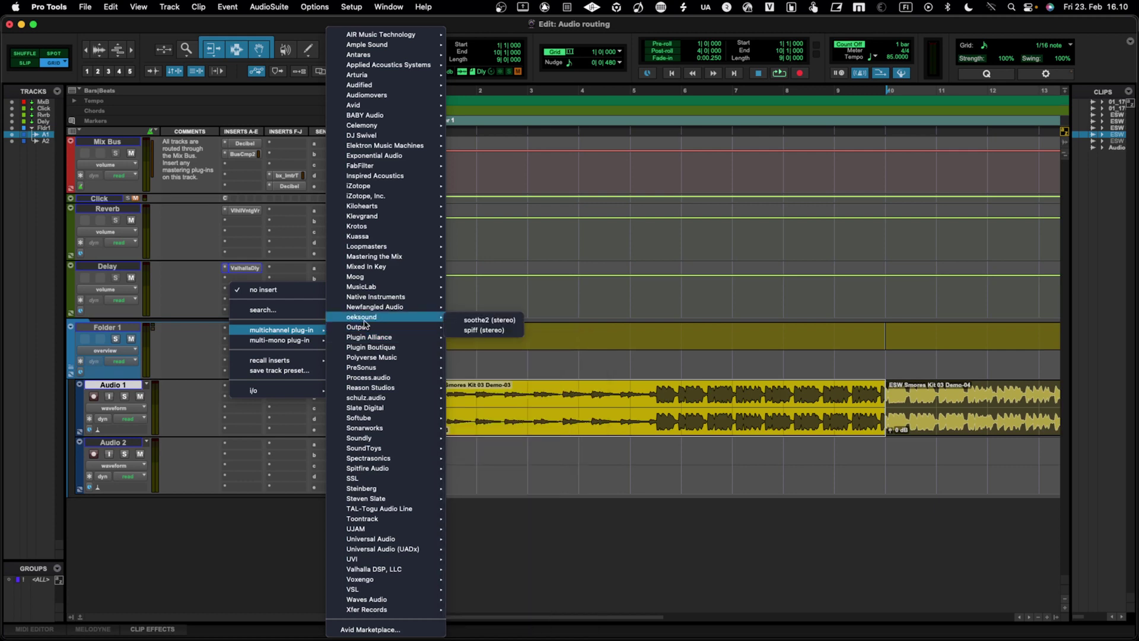
key(Escape)
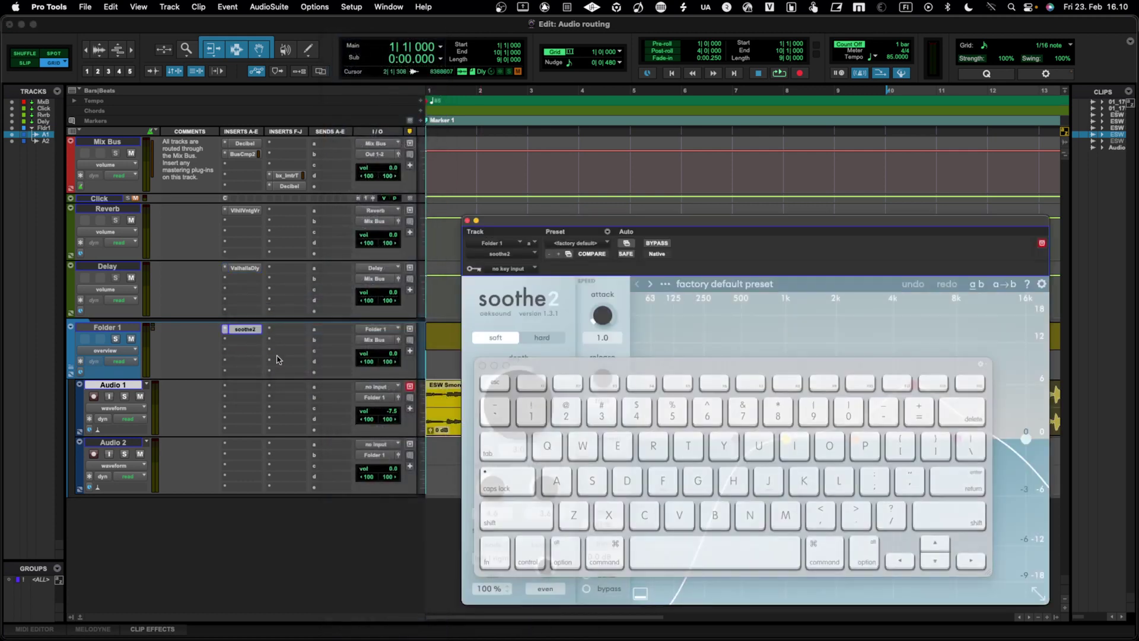
click(476, 221)
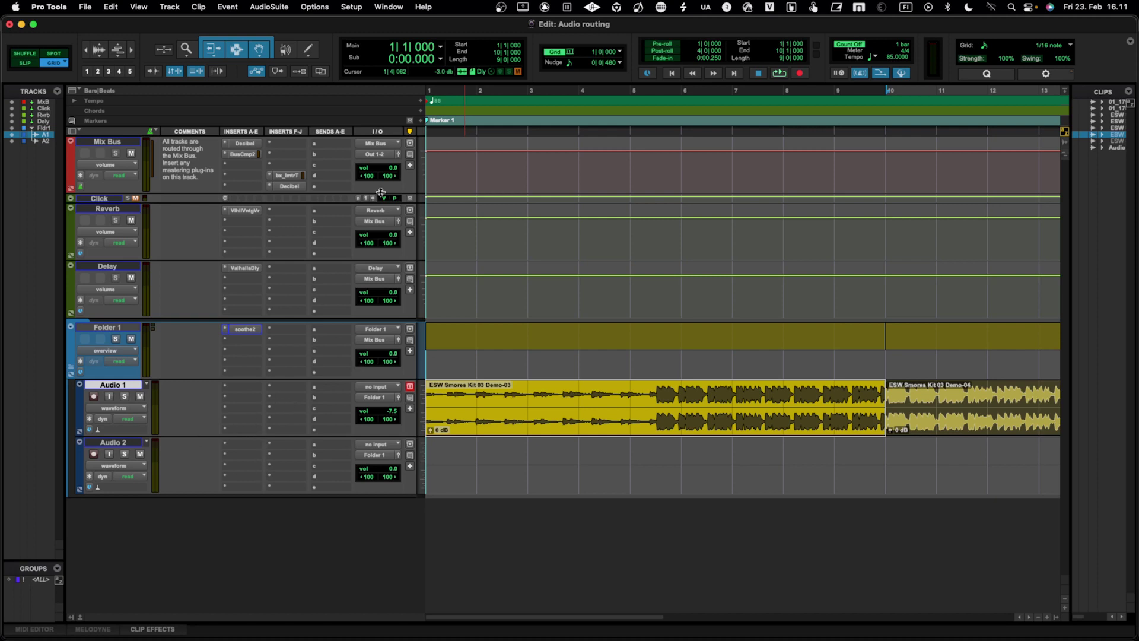
Place the 01_175 BPM Kick-02 clip at the start of Audio 2 and play it briefly.
drag(362, 159, 439, 481)
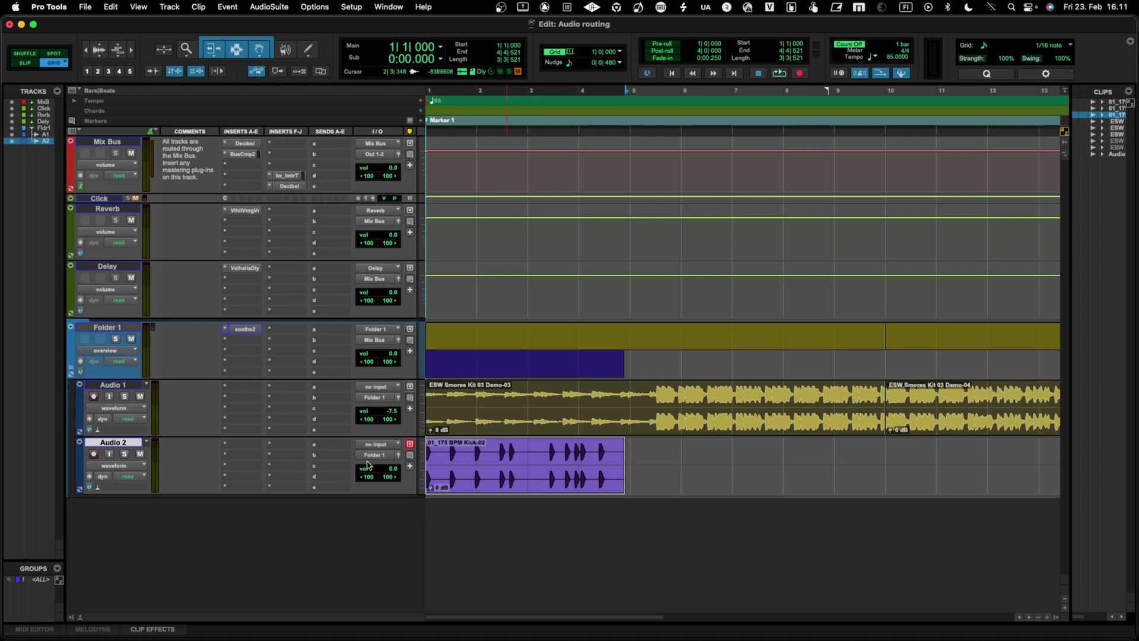
key(space)
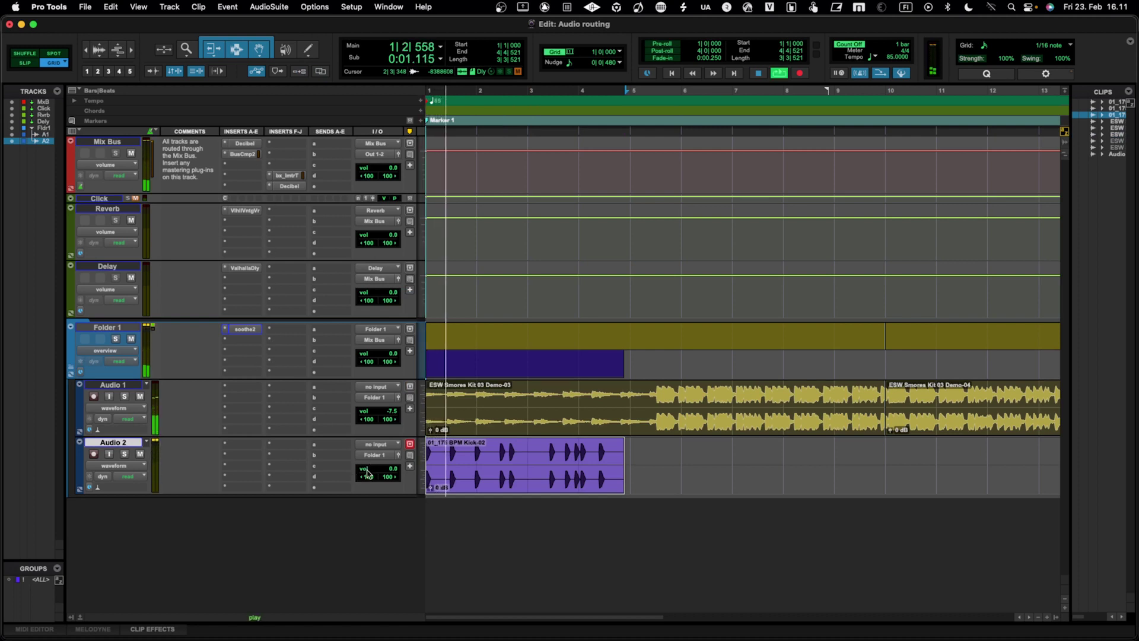
key(space)
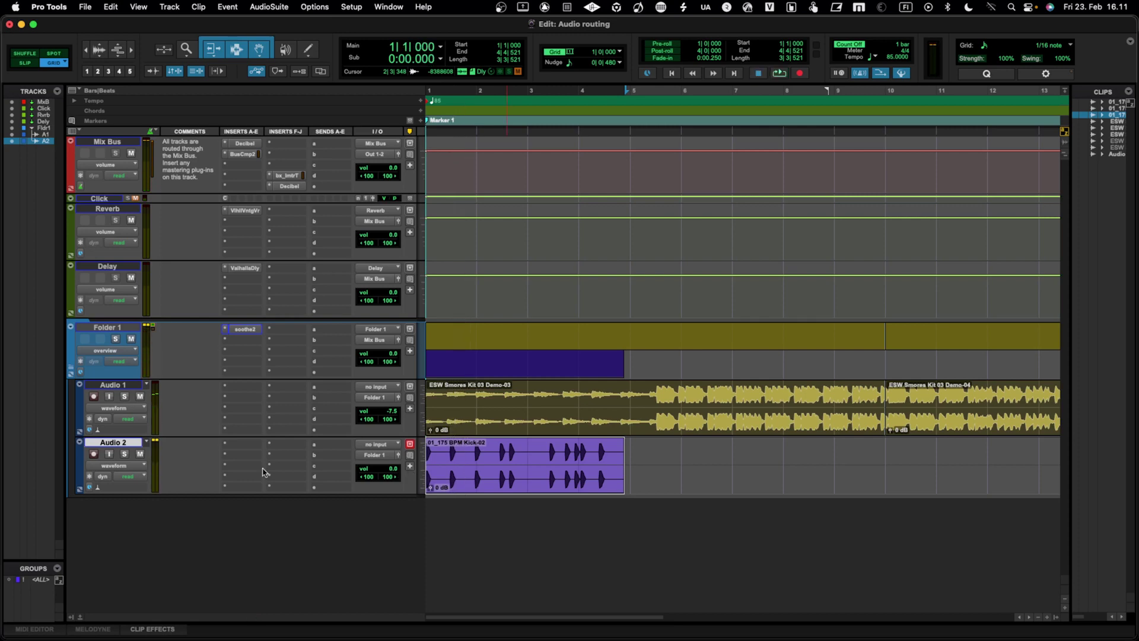
Lower Audio 2's fader to about -21.8 dB in the Mix window, return to the Edit window and audition the balance.
key(super+equal)
drag(361, 404, 364, 449)
key(space)
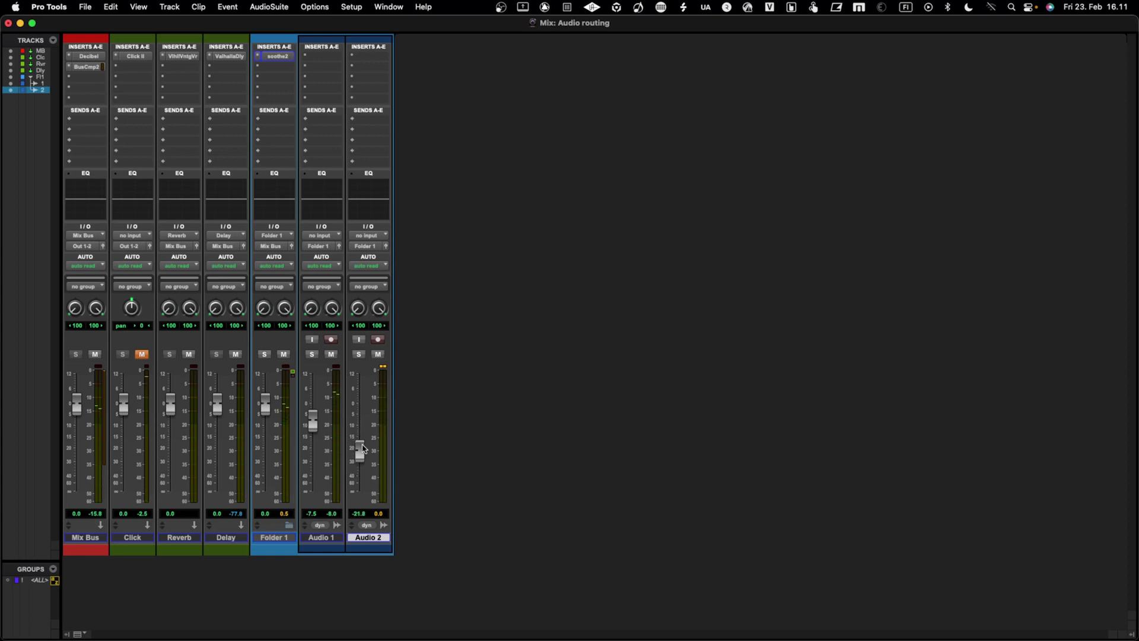
key(super+equal)
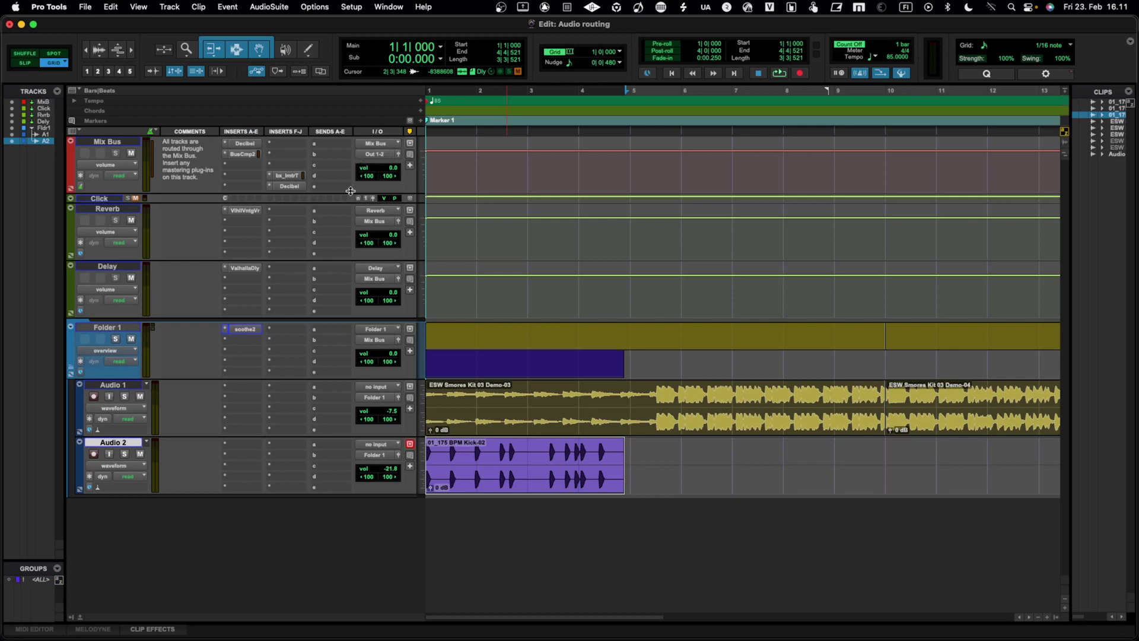
key(space)
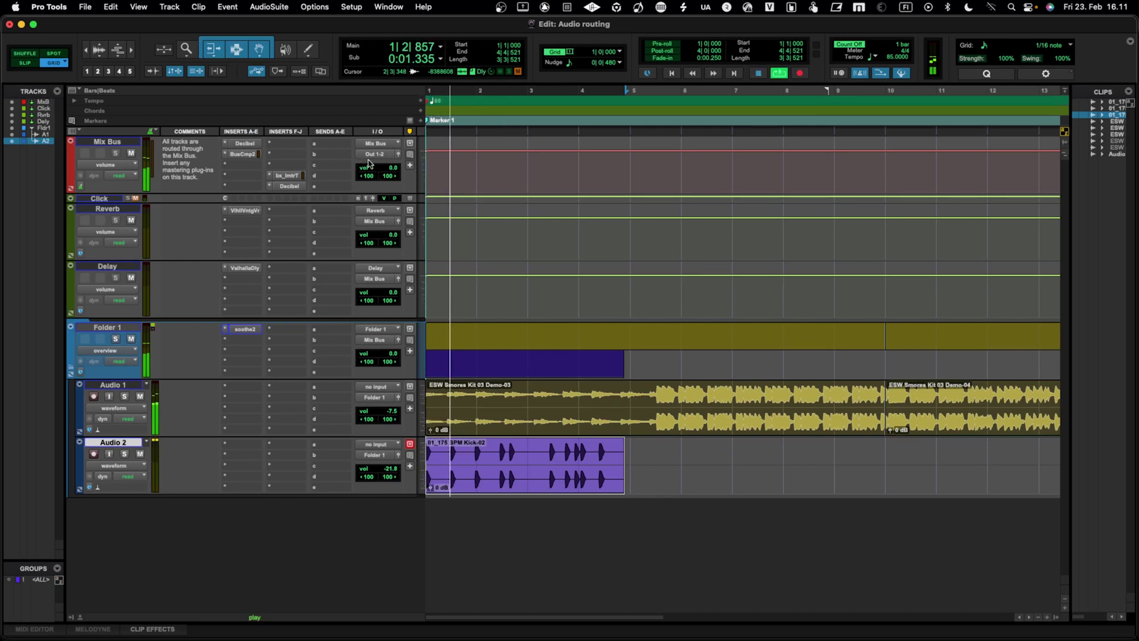
key(space)
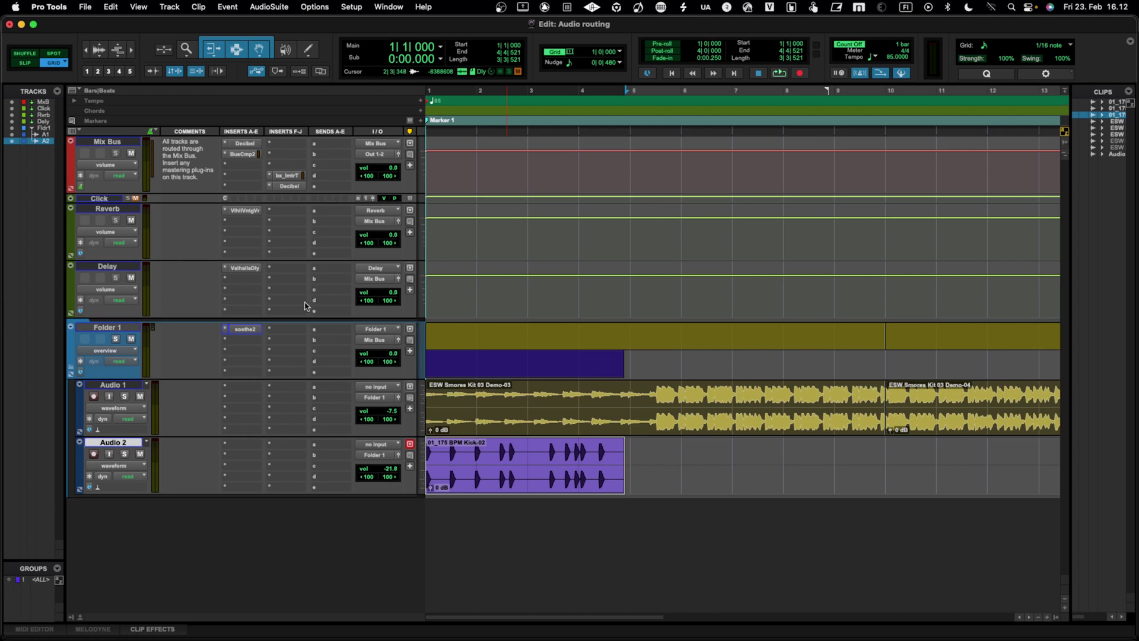
click(331, 331)
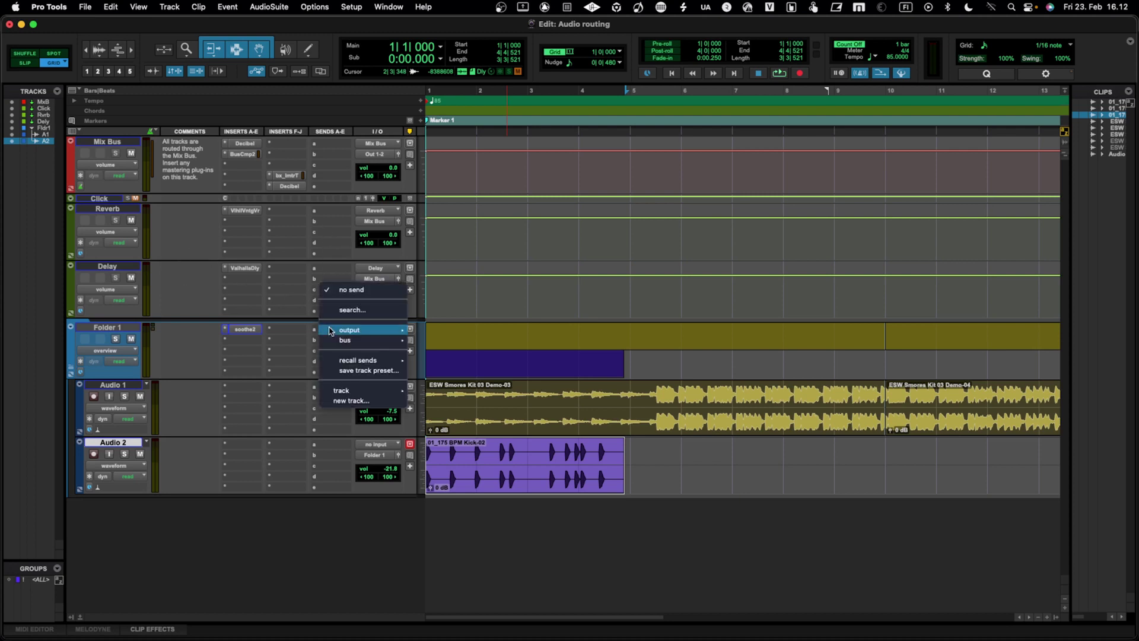
click(181, 277)
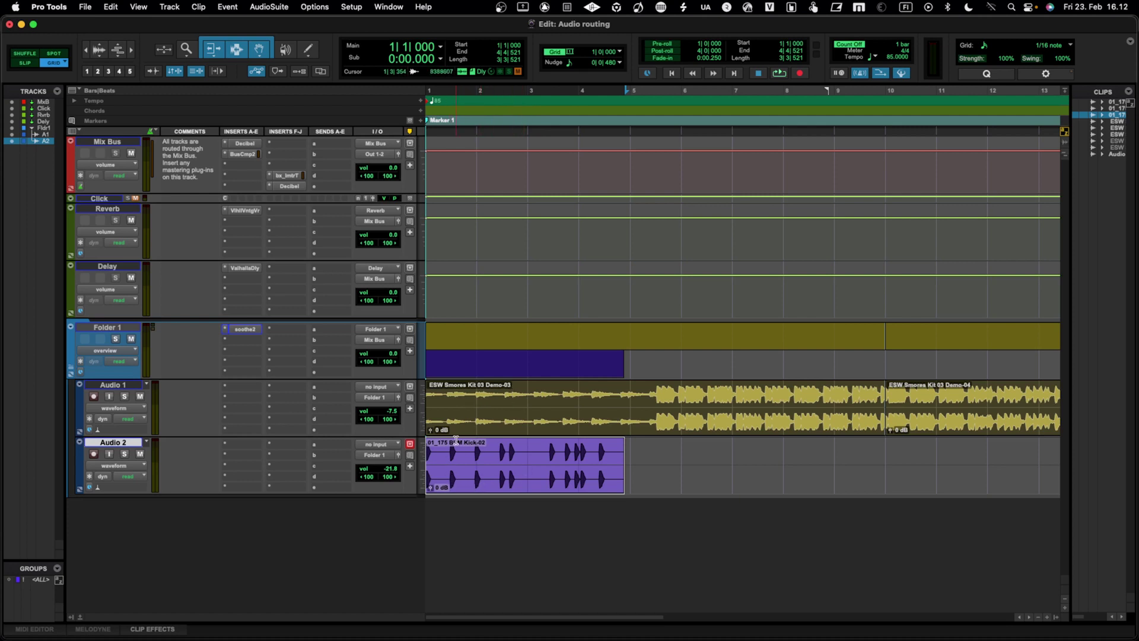
Add a send on Audio 2's first send slot to Bus 1-2 (Stereo).
click(328, 449)
mouse_move(347, 455)
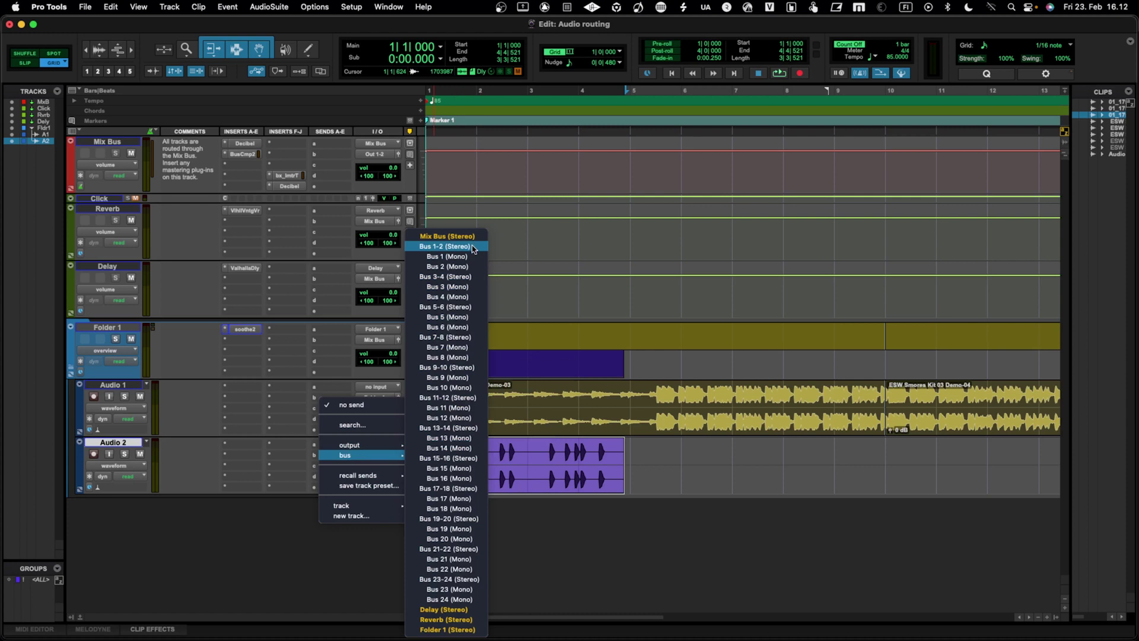
click(473, 247)
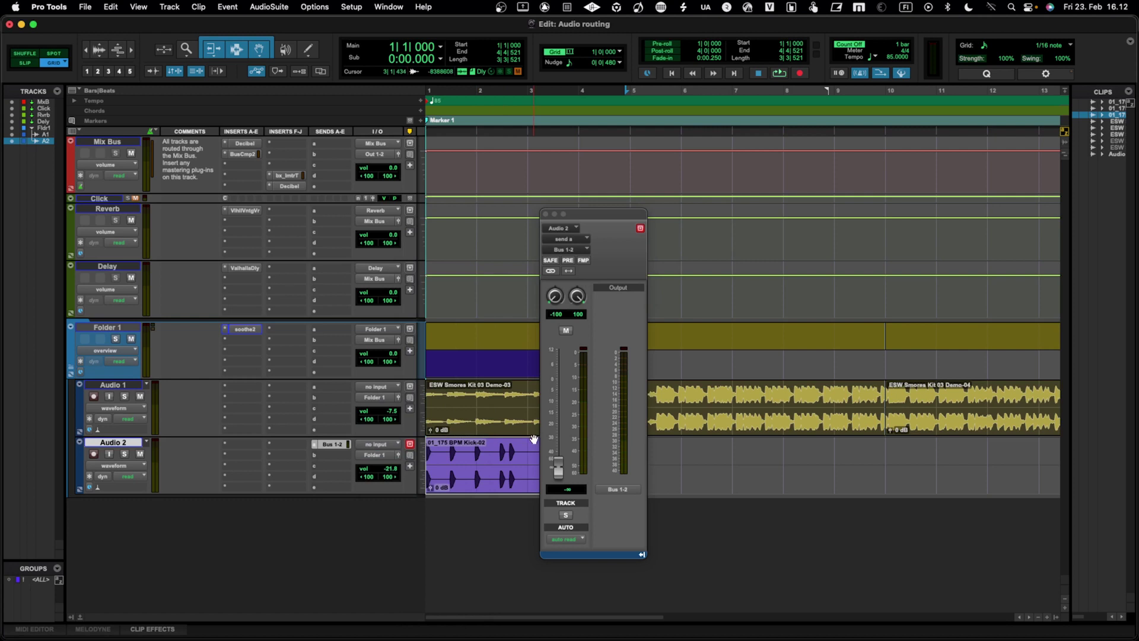
Raise Audio 2's Bus 1-2 send to about +1.6 dB during playback, stop playback, and close the send window.
key(space)
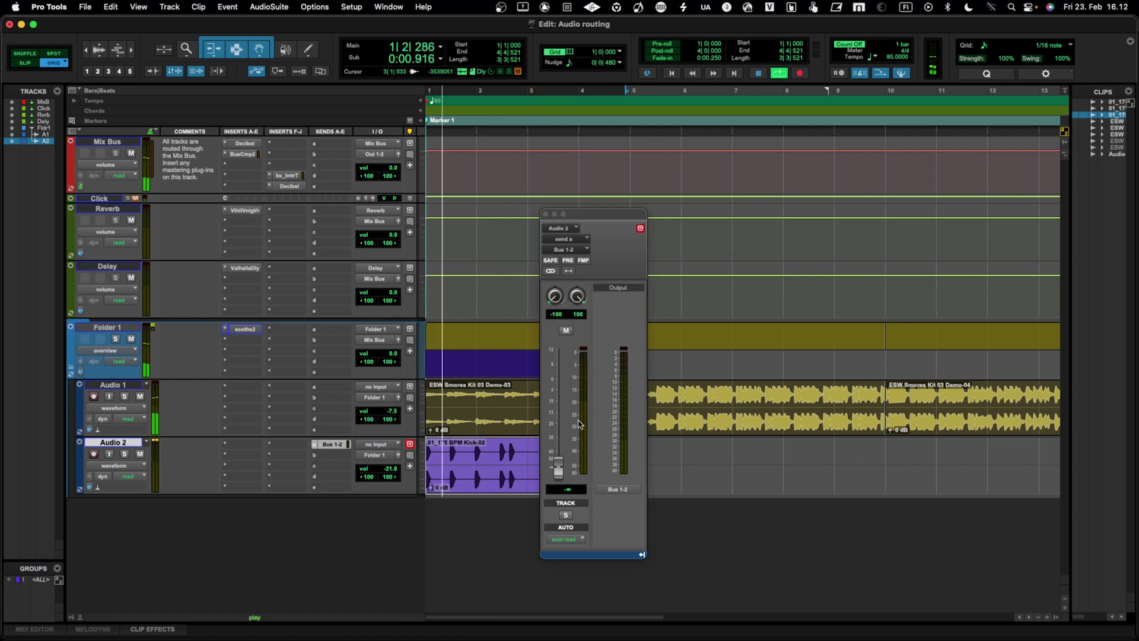
drag(560, 468, 568, 376)
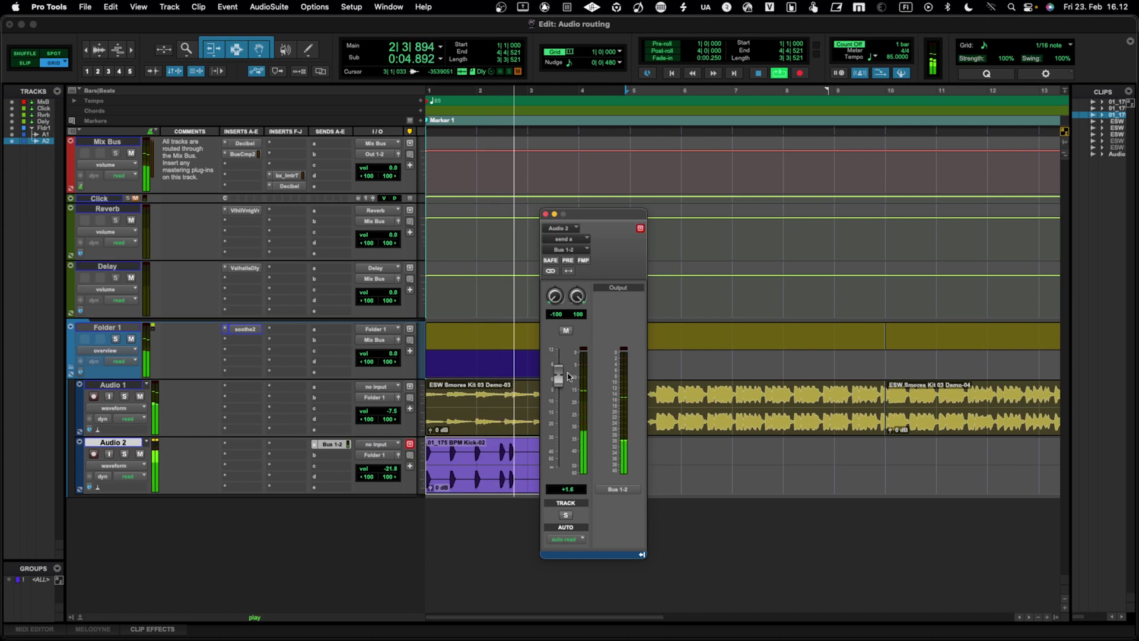
key(space)
key(space)
key(space)
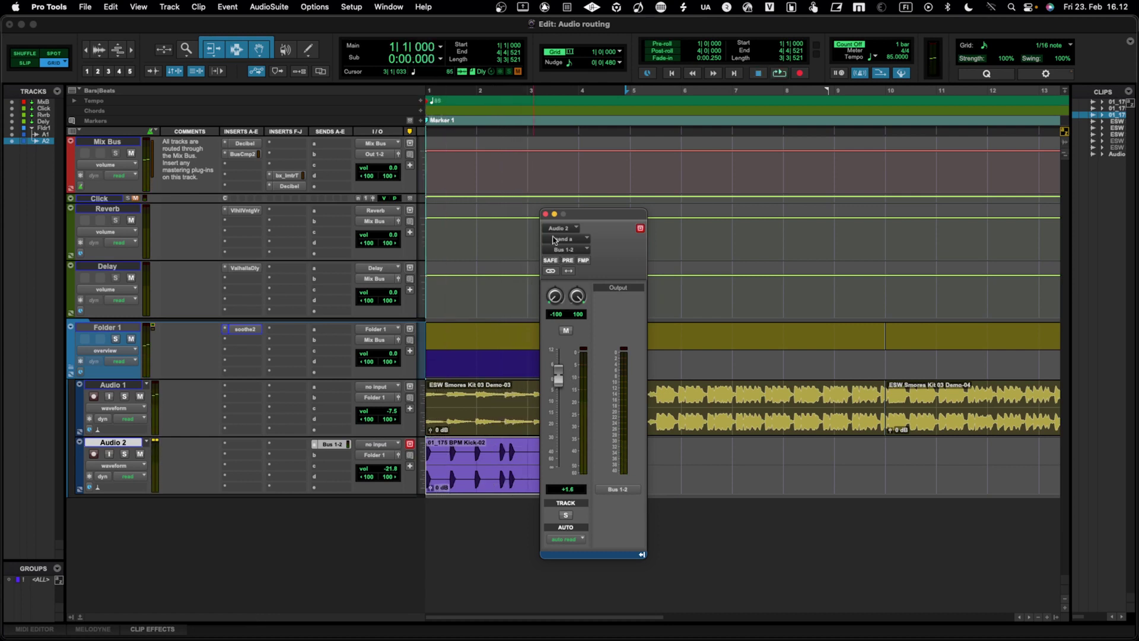
click(546, 215)
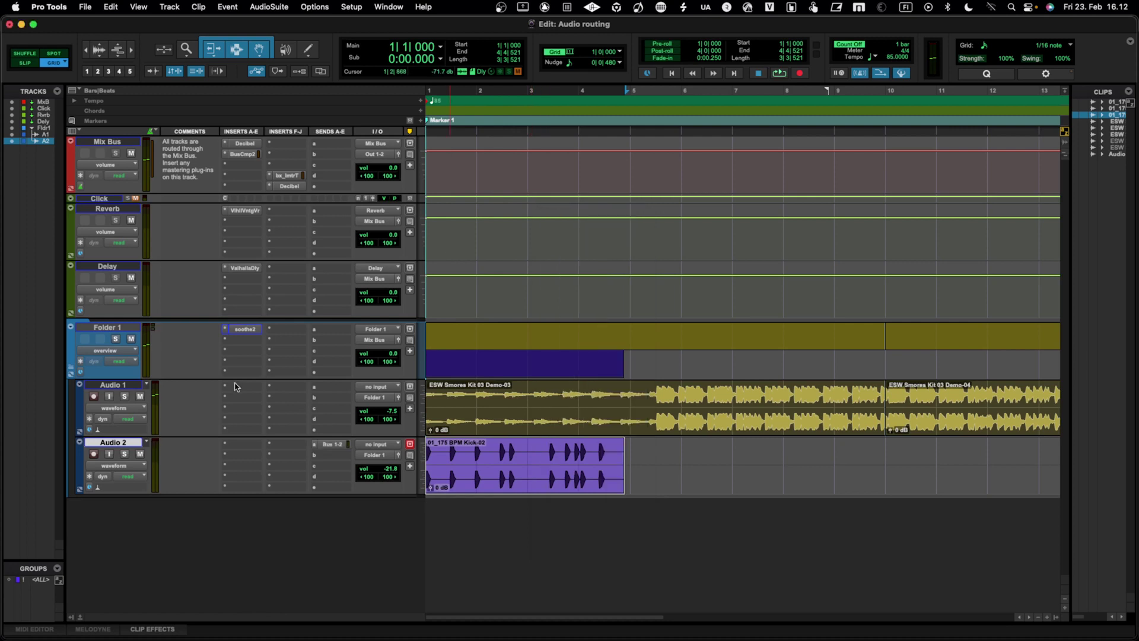
Insert the stereo FabFilter Pro-C 2 in Audio 1's first insert slot and expand its side chain section.
click(238, 390)
mouse_move(287, 392)
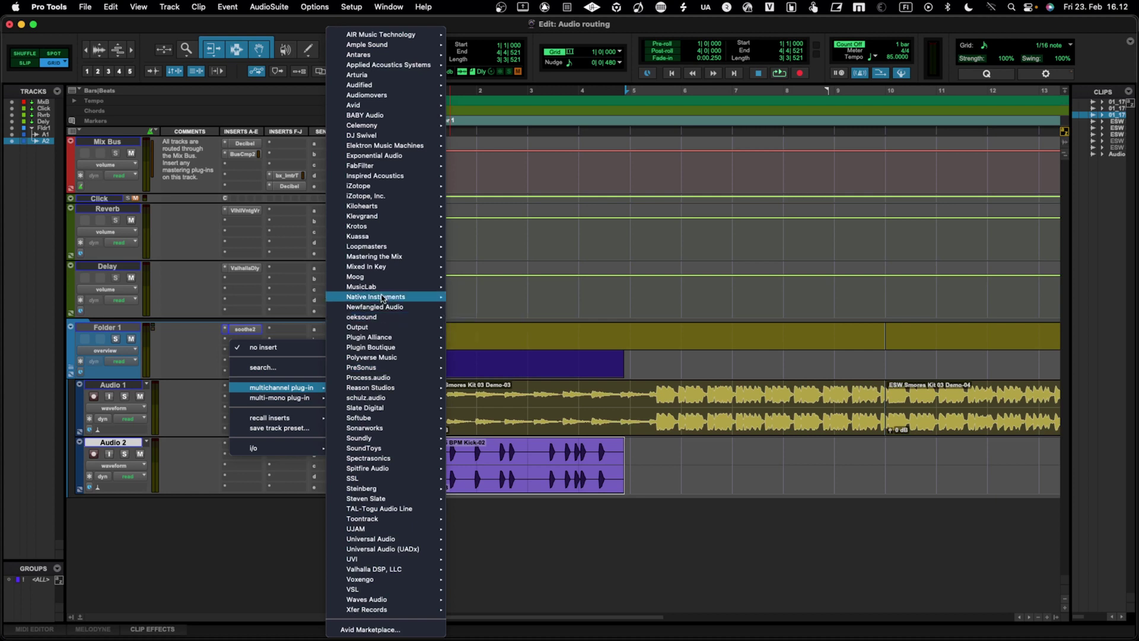
mouse_move(383, 297)
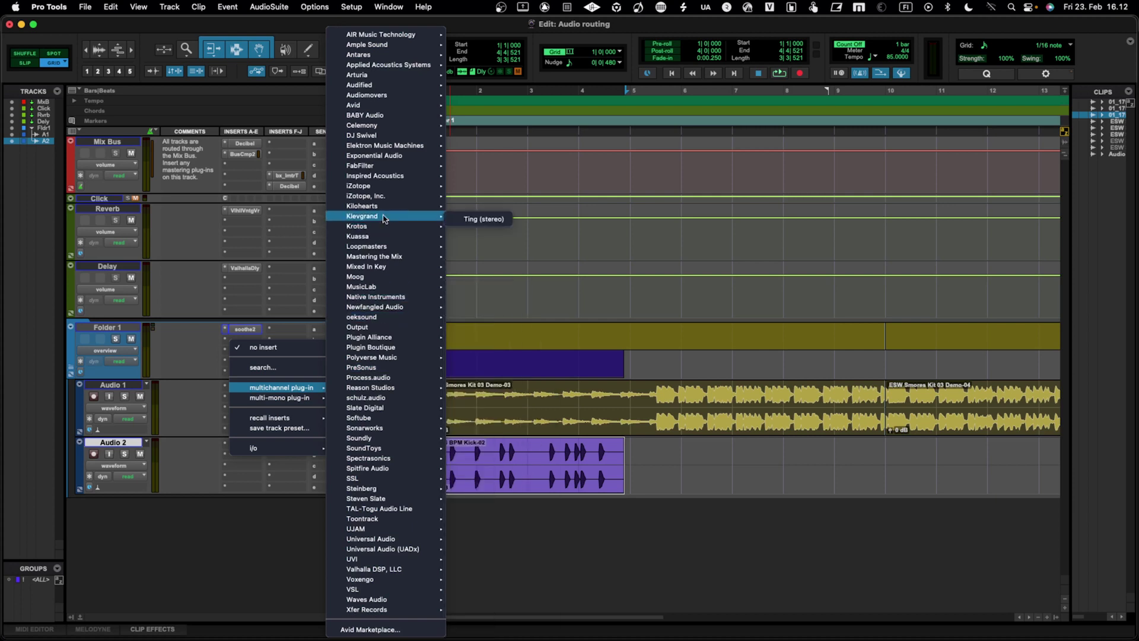
mouse_move(384, 171)
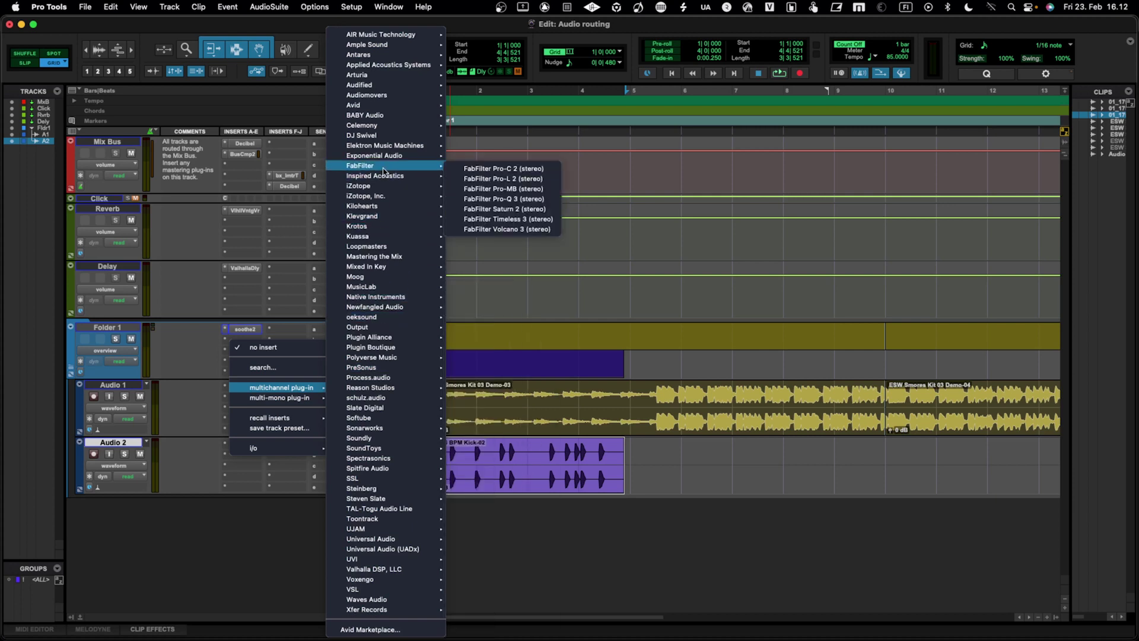
click(512, 170)
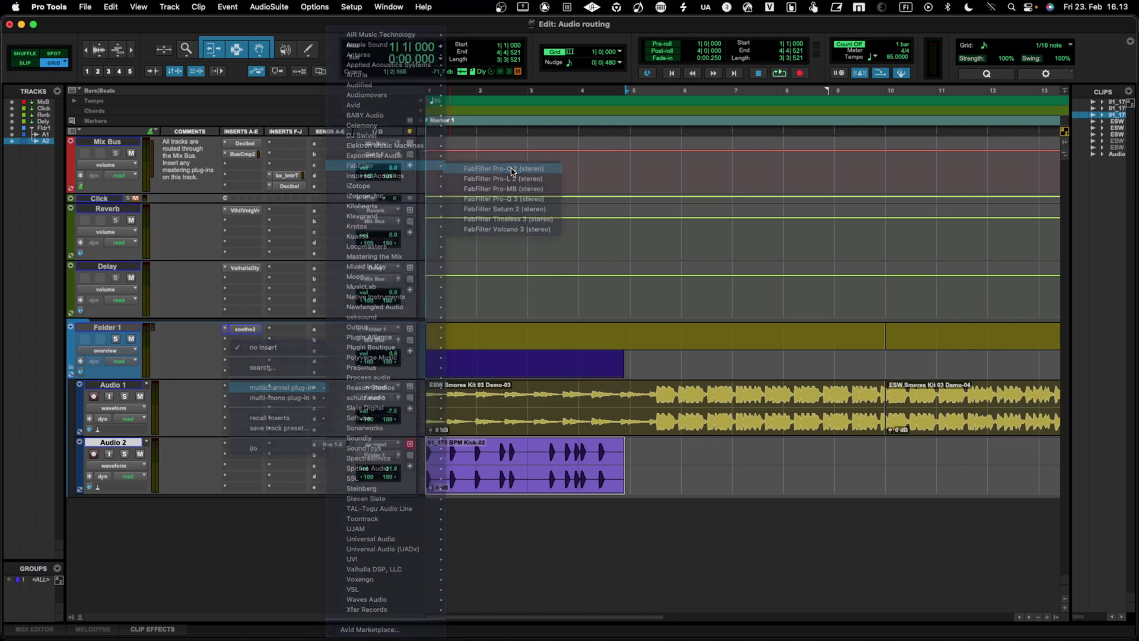
drag(558, 223, 558, 152)
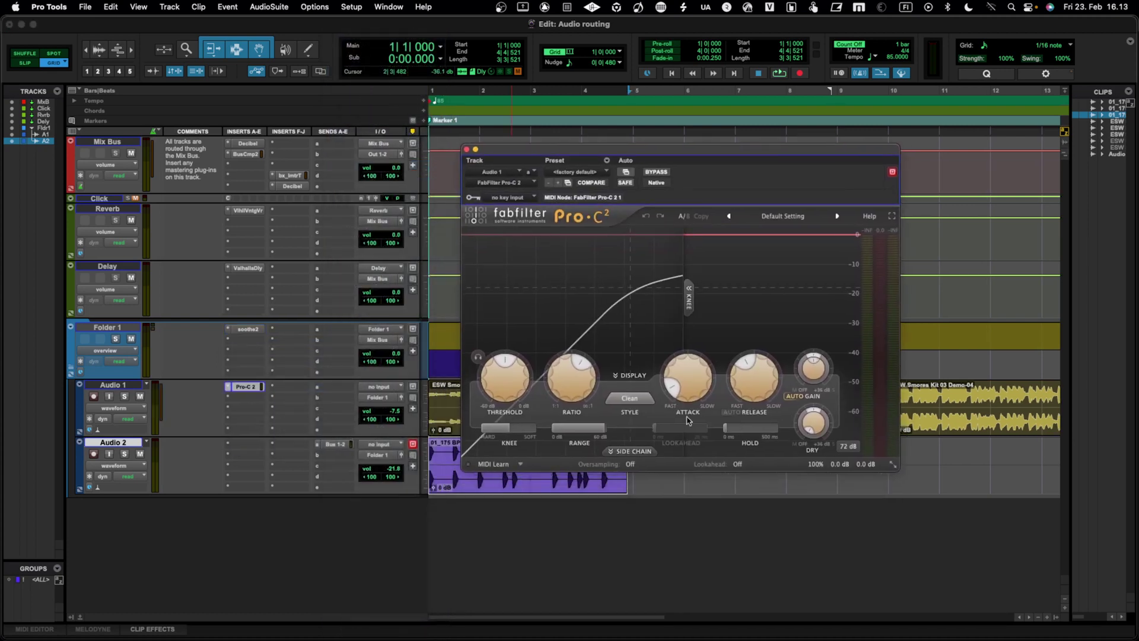
click(624, 452)
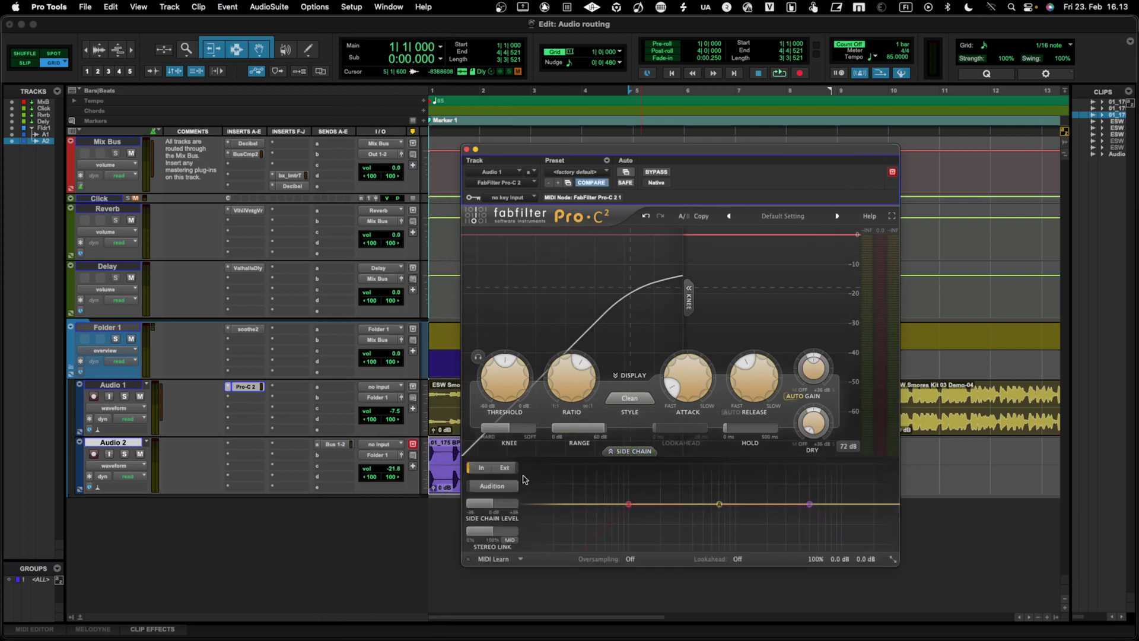
Set Pro-C 2's side chain to external with Bus 1 (Mono) as the key input, and move the plug-in window clear of the track controls.
click(504, 468)
click(511, 200)
mouse_move(509, 209)
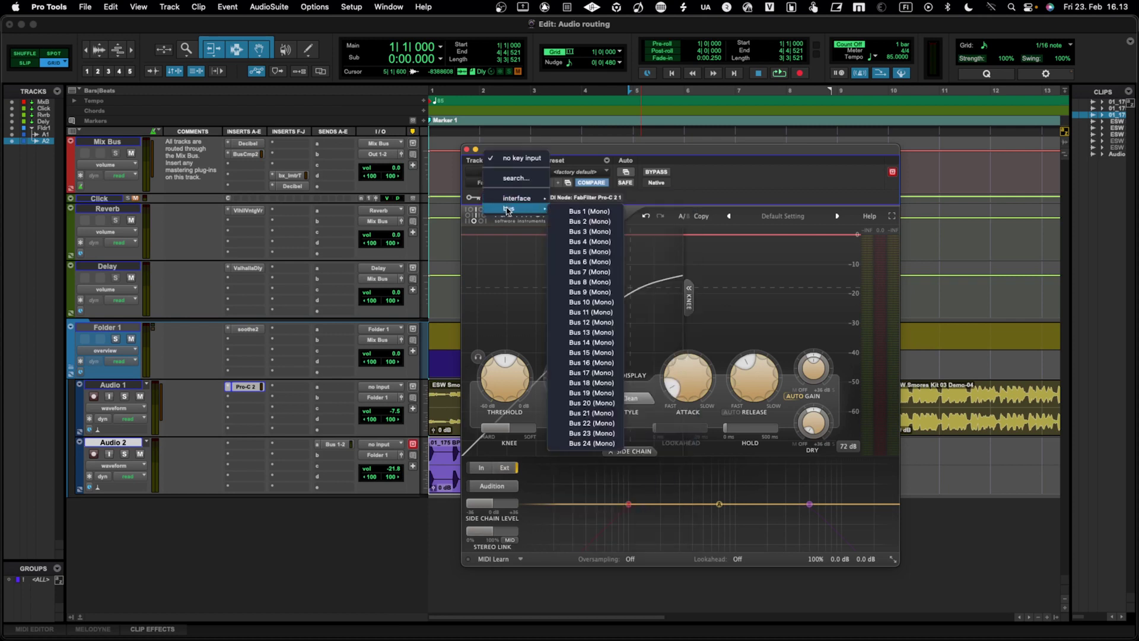
click(607, 212)
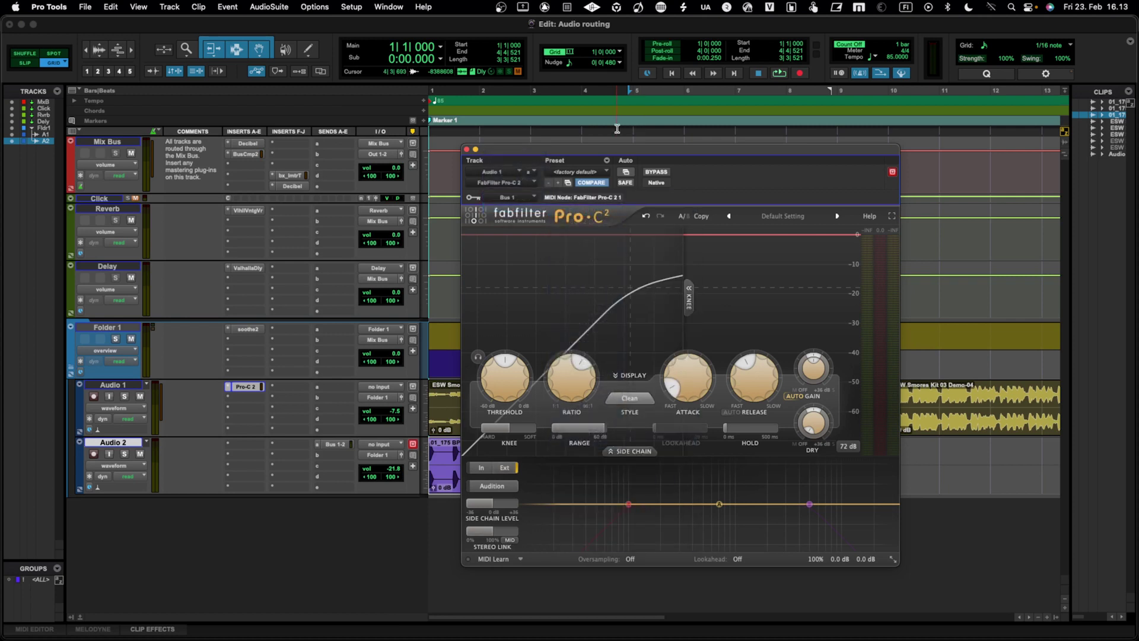
drag(615, 152, 718, 144)
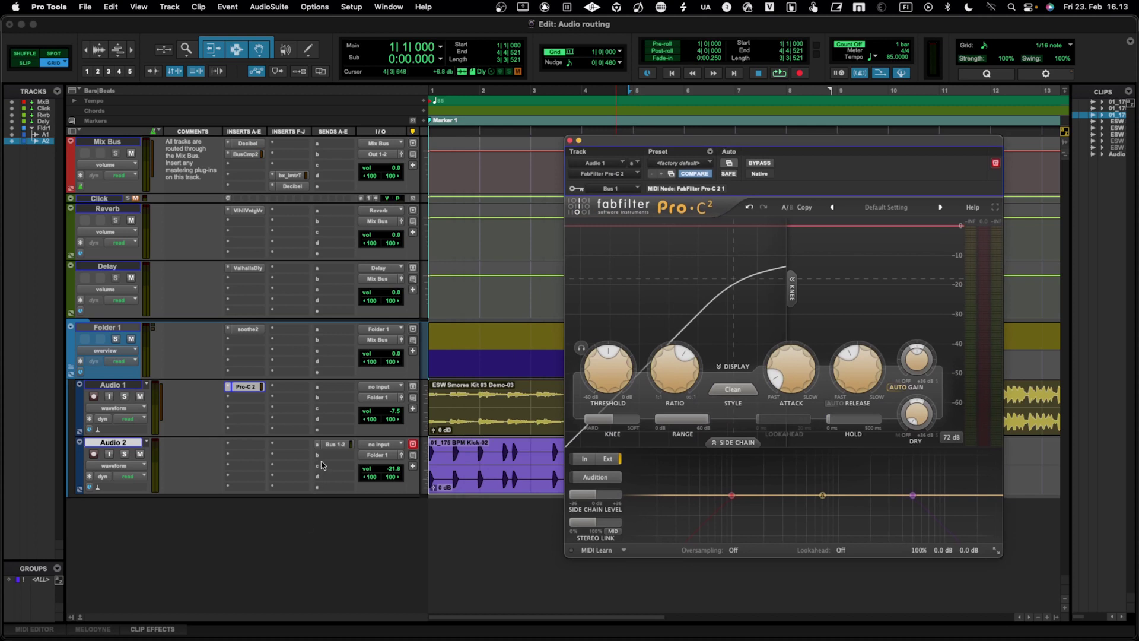
drag(707, 142, 674, 142)
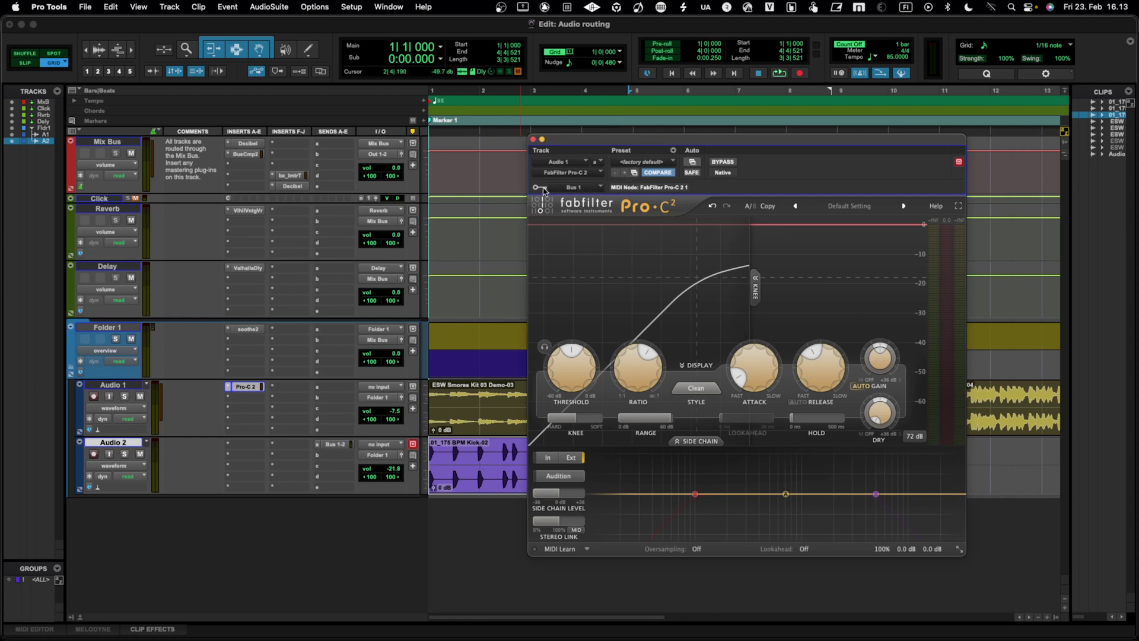
Lower Pro-C 2's threshold to about -43 dB during playback so the kick ducks Audio 1, and stop playback.
key(space)
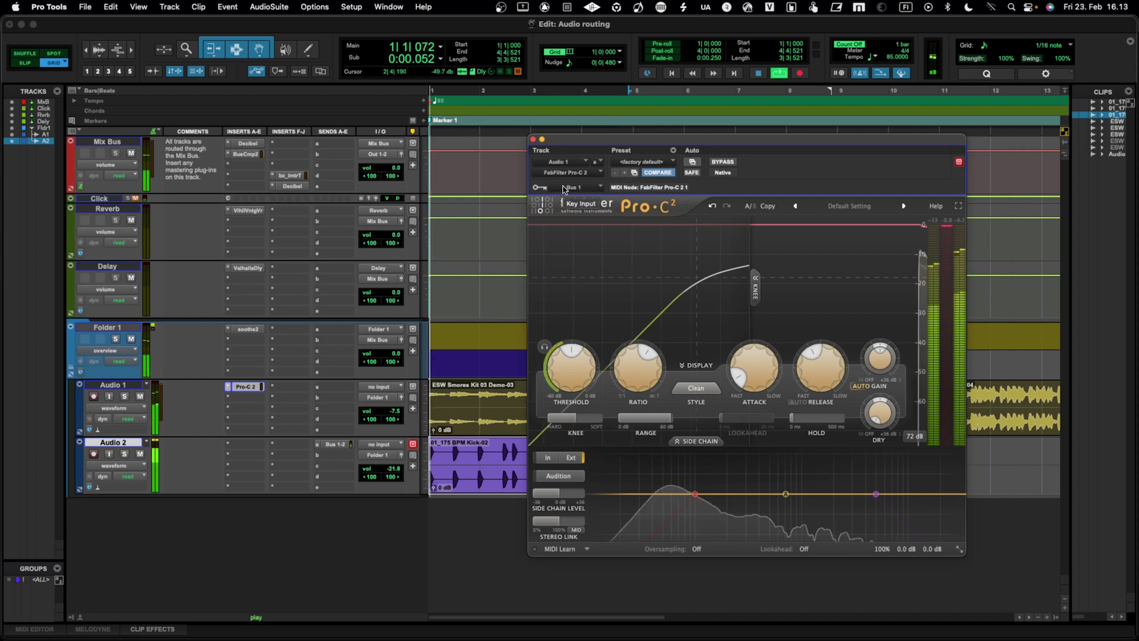
drag(574, 359, 581, 414)
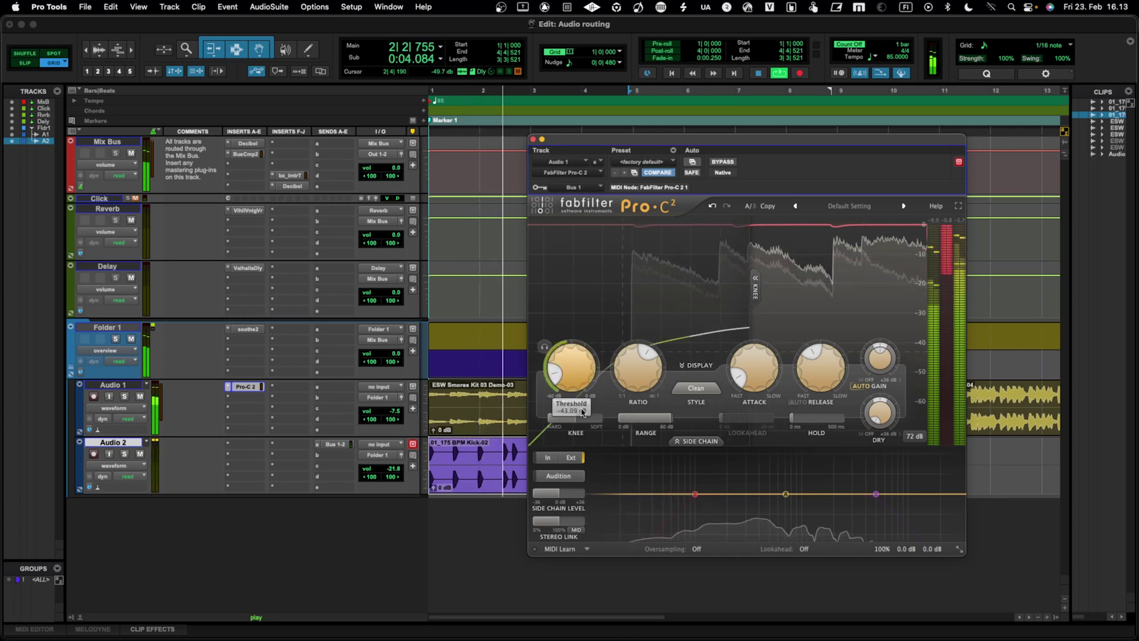
mouse_move(586, 376)
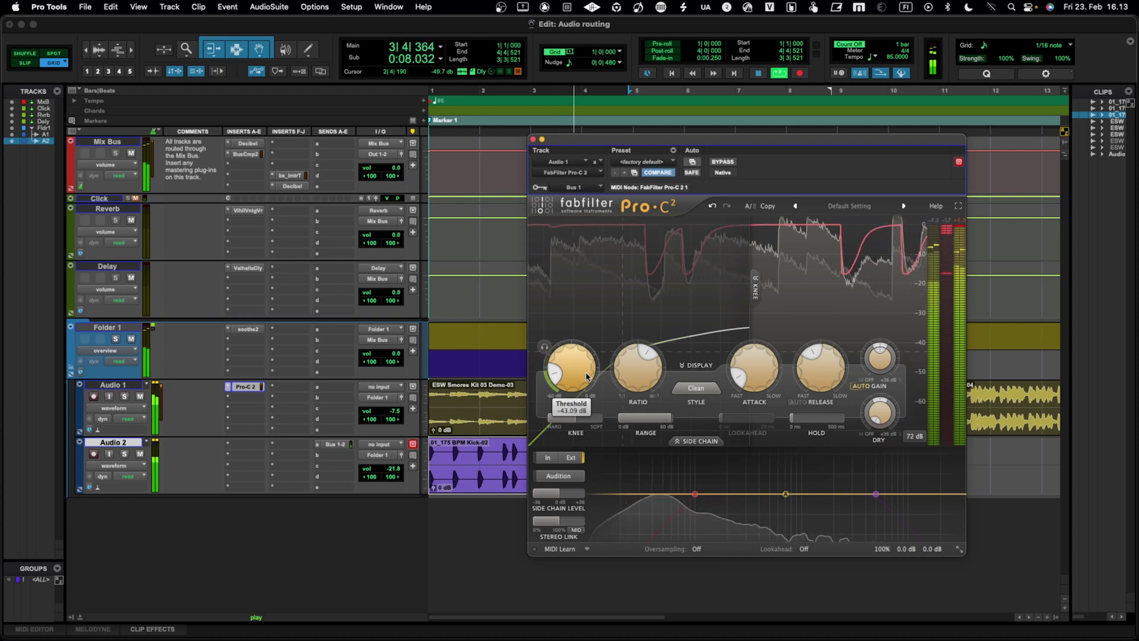
key(space)
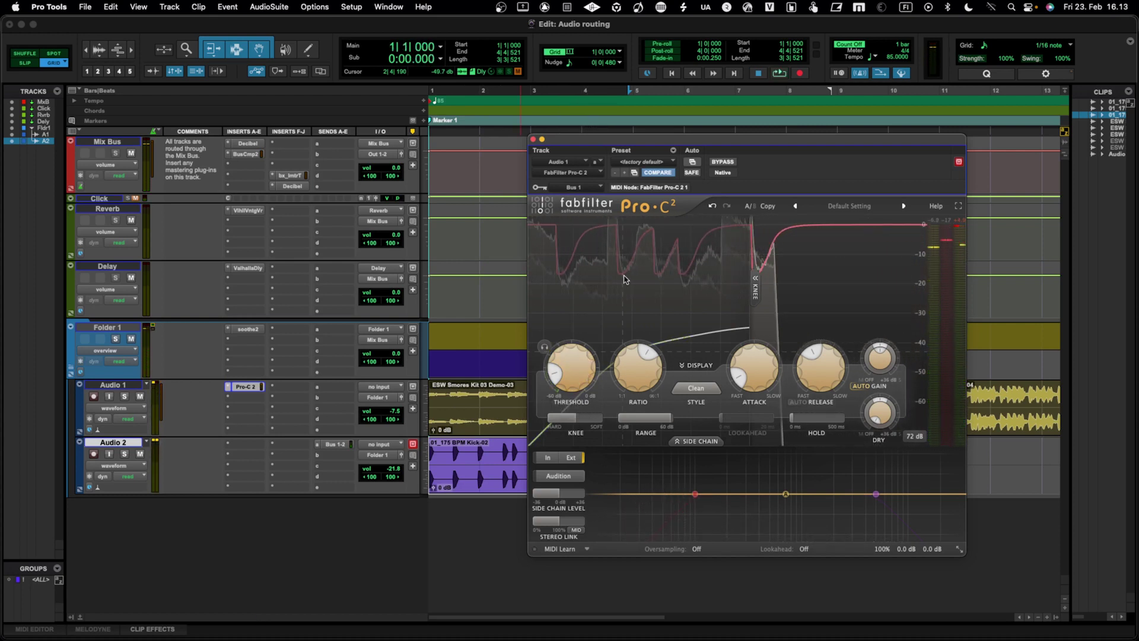
Shift the Pro-C 2 window aside, audition the kick-triggered compression on Audio 1, and stop playback.
drag(668, 142, 638, 132)
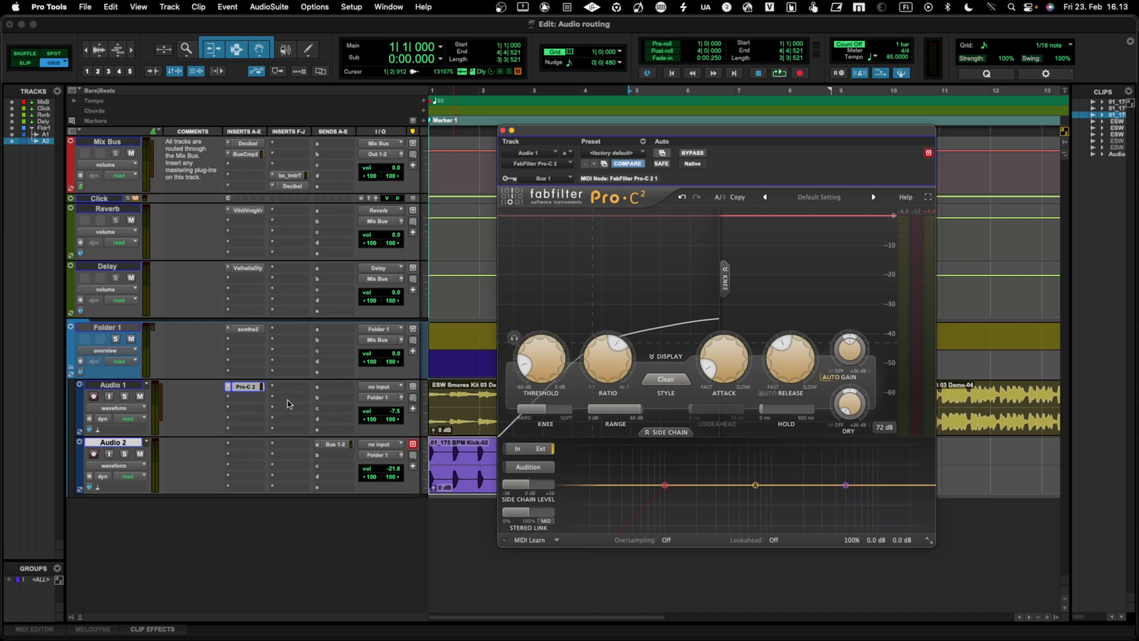
key(space)
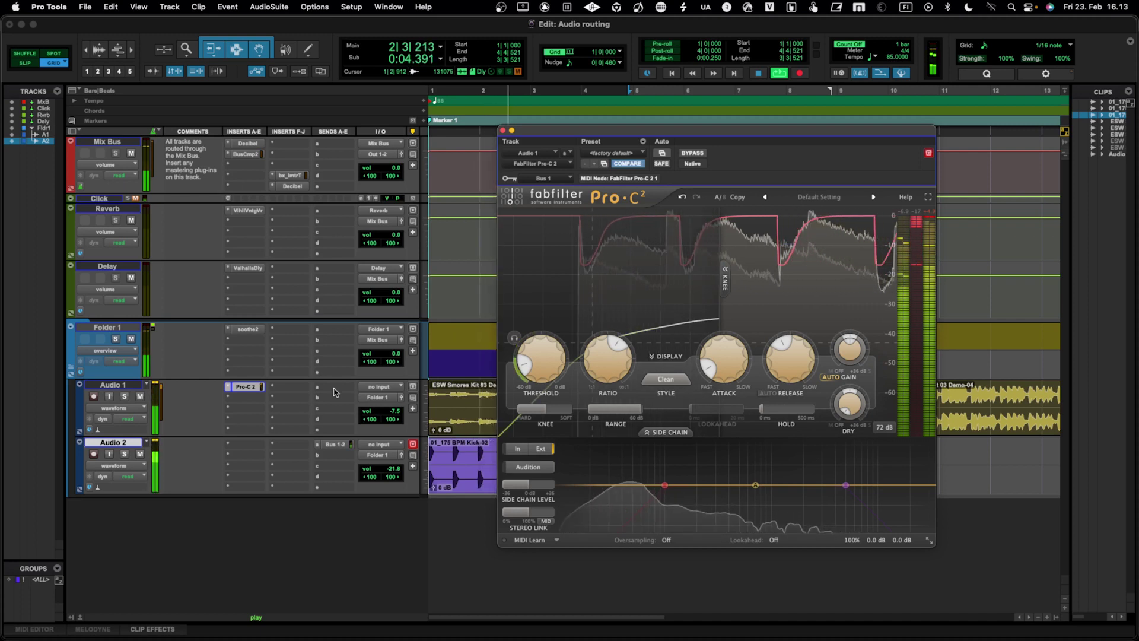
key(space)
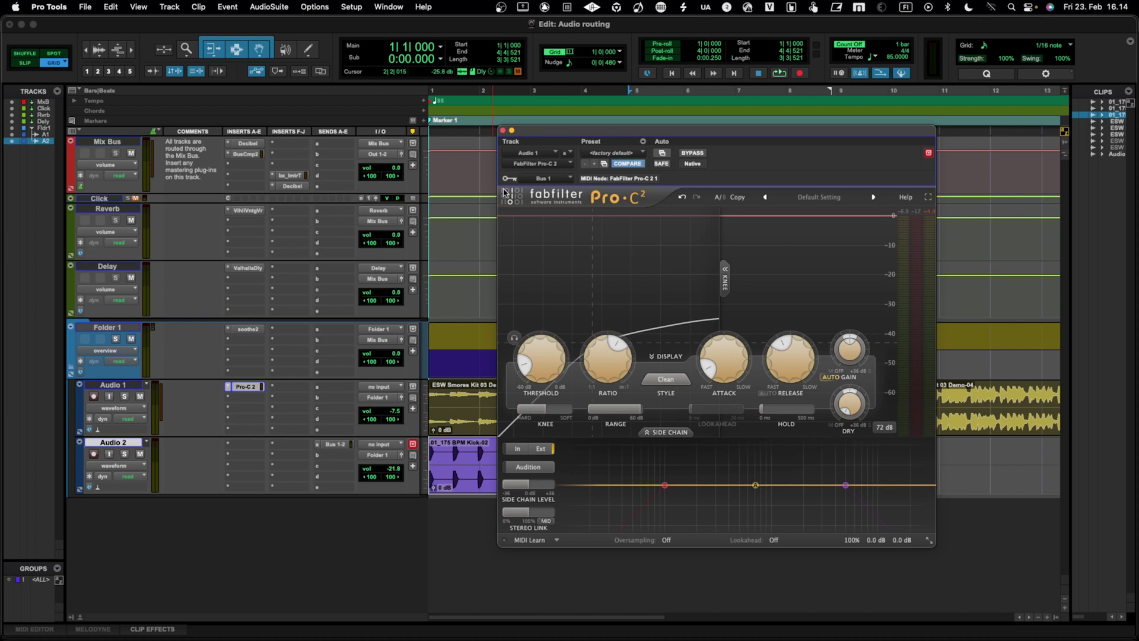
click(148, 334)
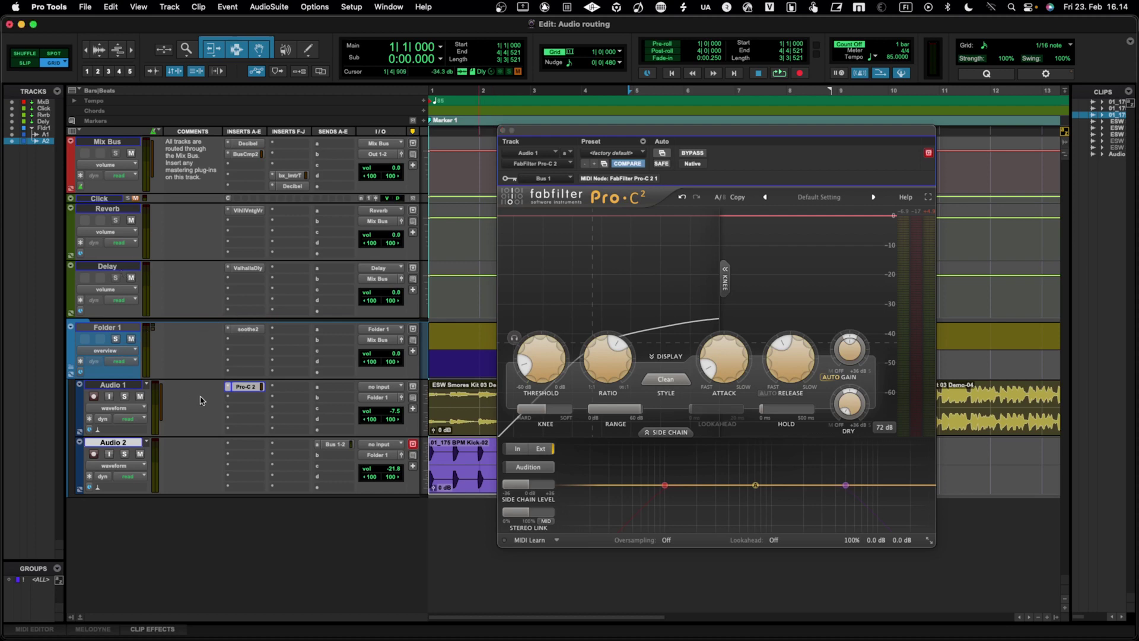